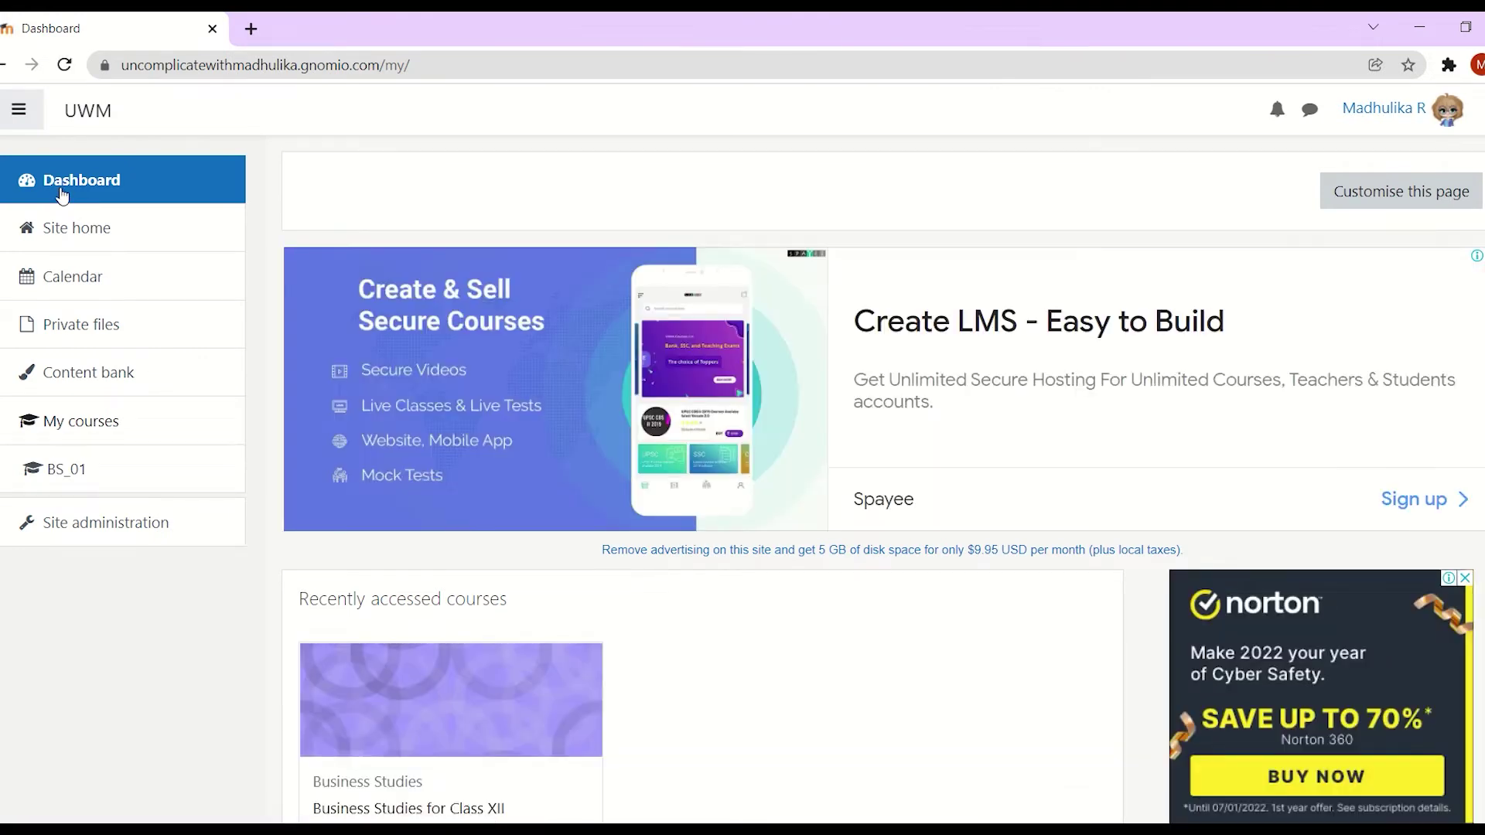
Open the BS_01 course, turn editing on, and scroll to the Principles of Management resources
{"action": "left_click", "coordinate": [82, 474]}
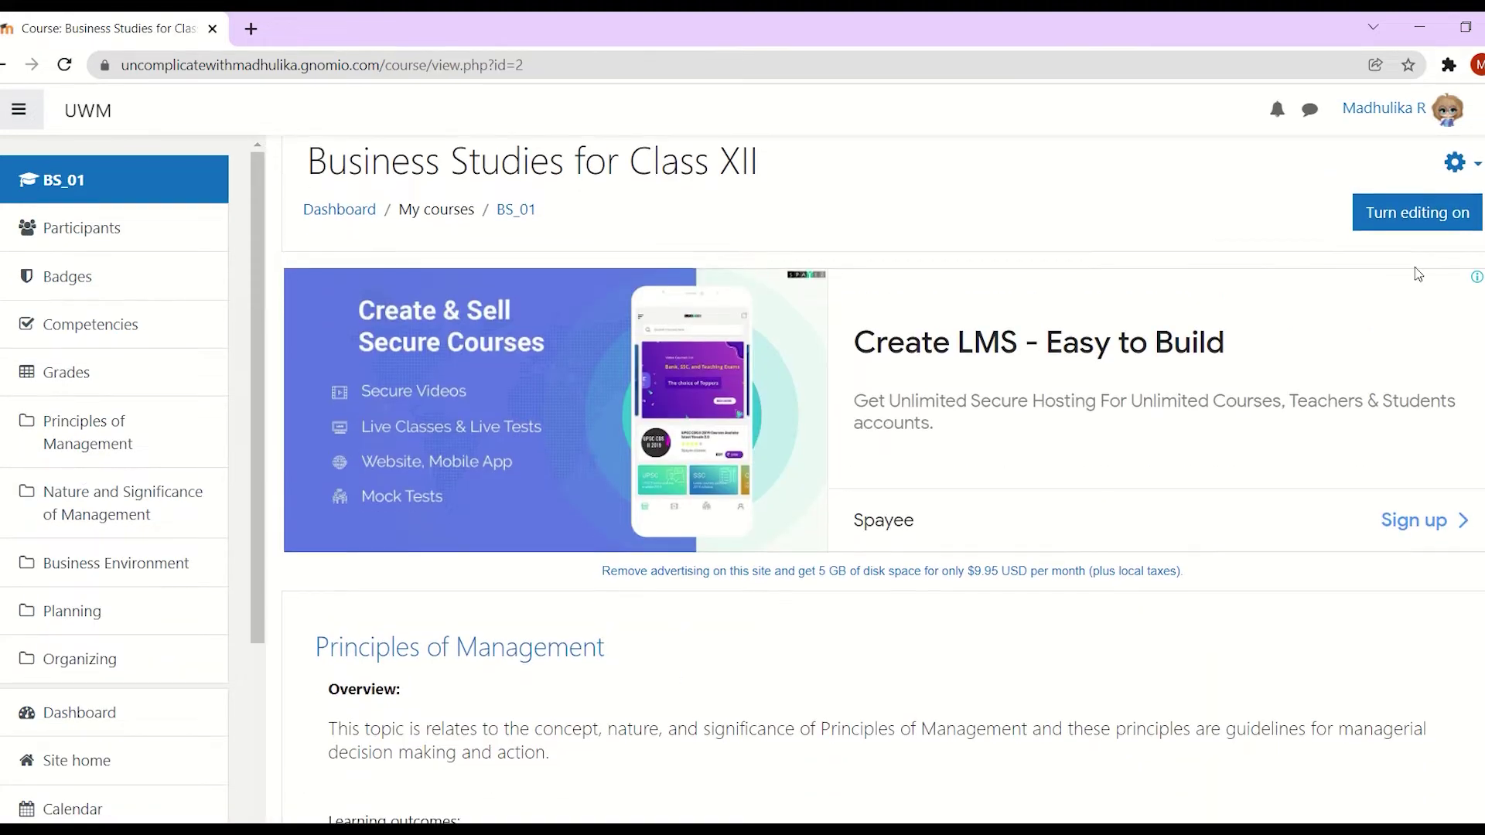
{"action": "left_click", "coordinate": [1397, 223]}
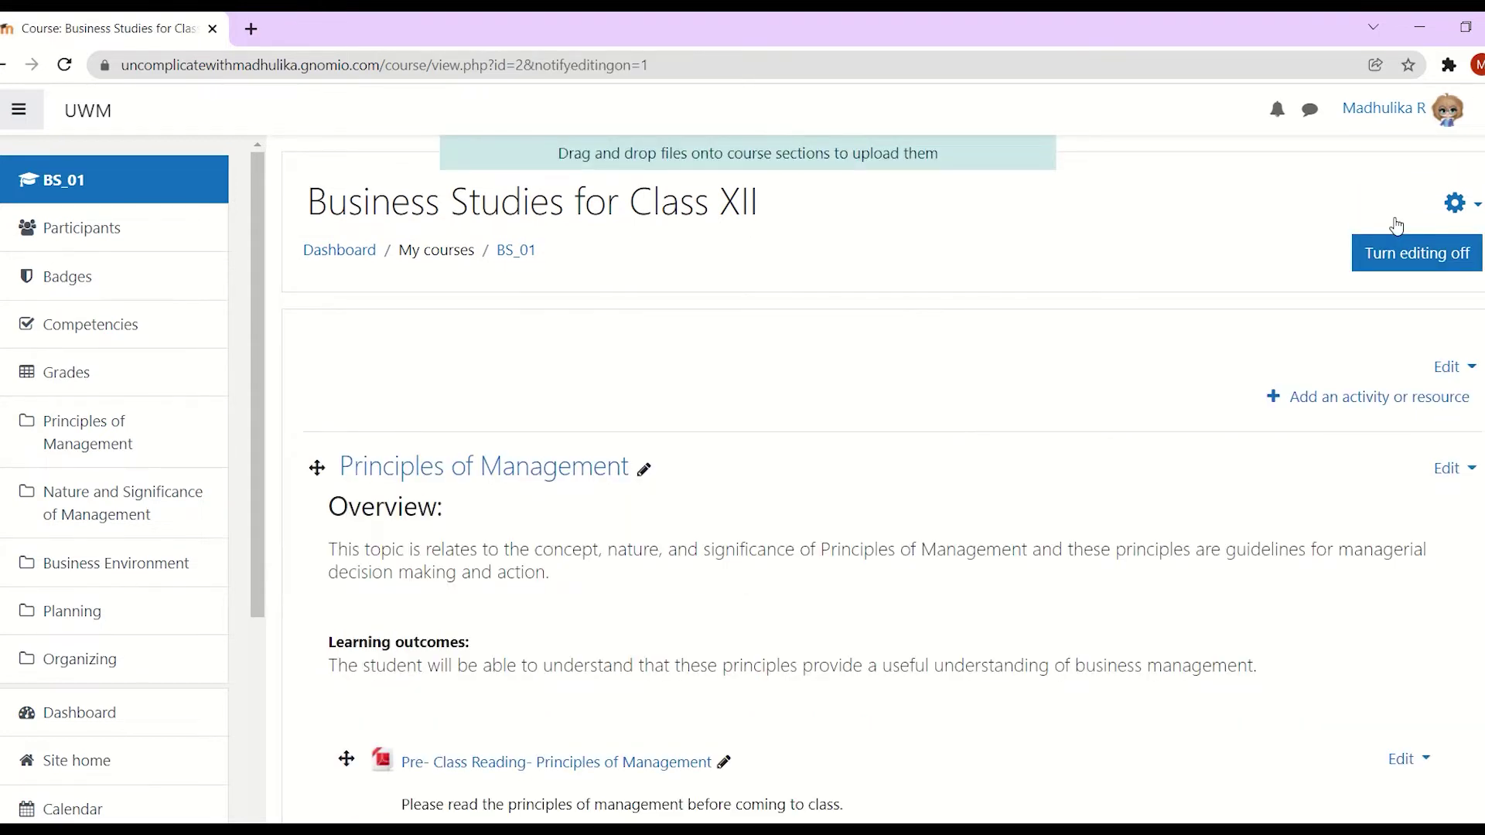
{"action": "scroll", "coordinate": [1396, 224], "scroll_direction": "down", "scroll_amount": 5}
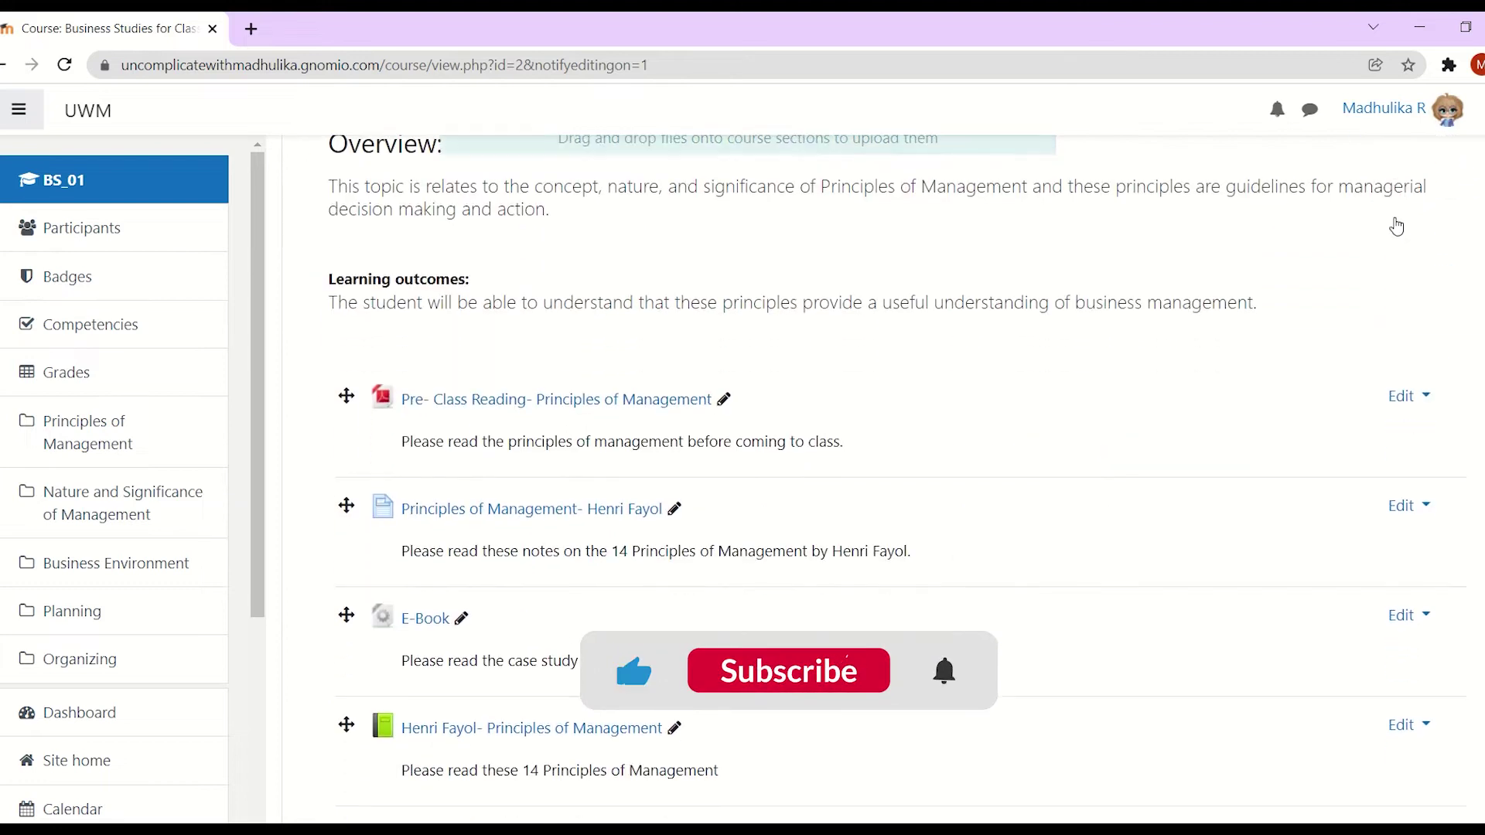
{"action": "scroll", "coordinate": [1396, 227], "scroll_direction": "down", "scroll_amount": 2}
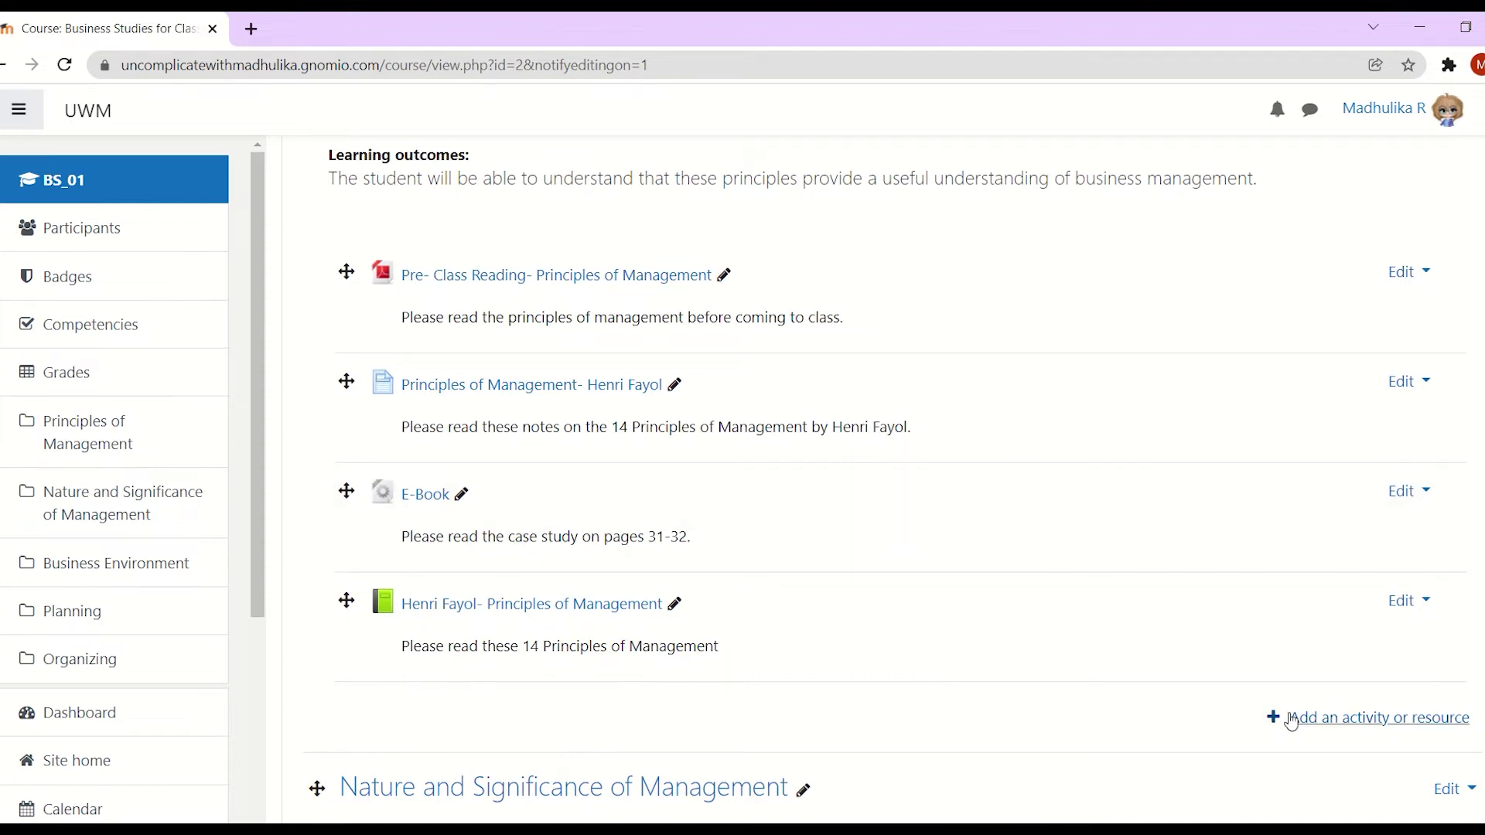
Choose URL from the Resources list for the Principles of Management section
{"action": "left_click", "coordinate": [1329, 717]}
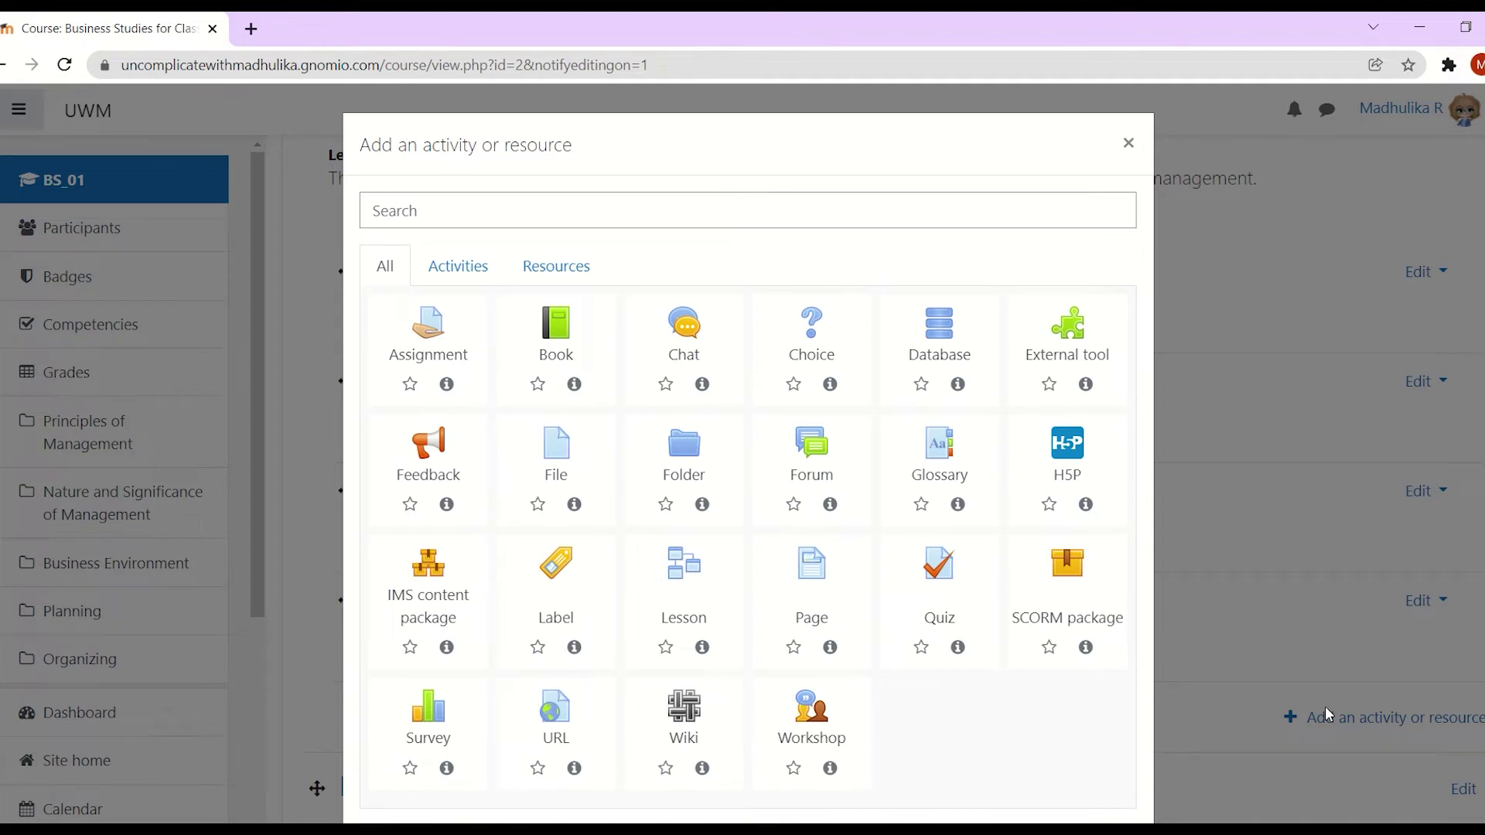
{"action": "left_click", "coordinate": [567, 268]}
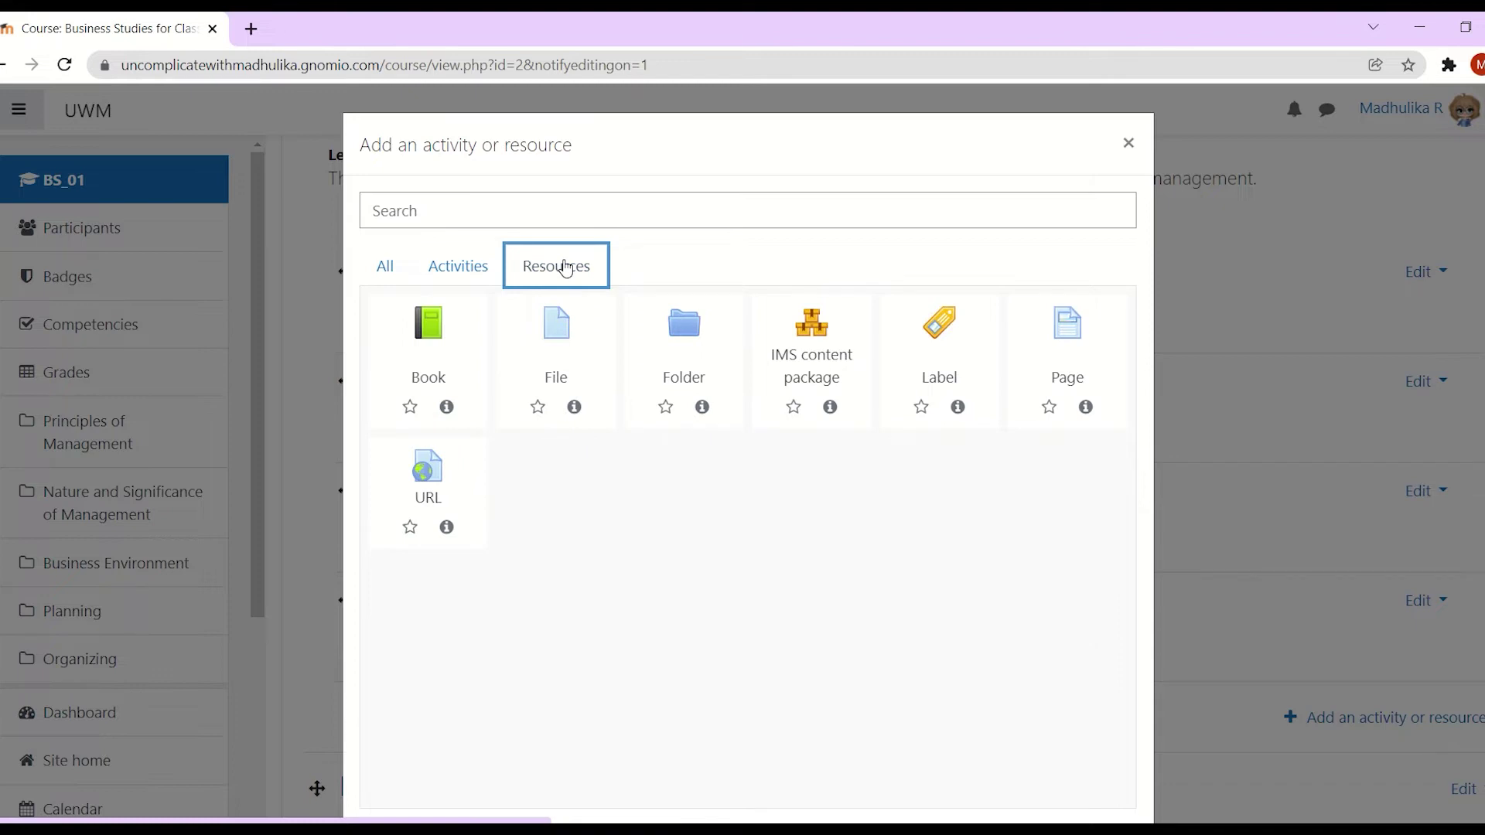
{"action": "left_click", "coordinate": [423, 481]}
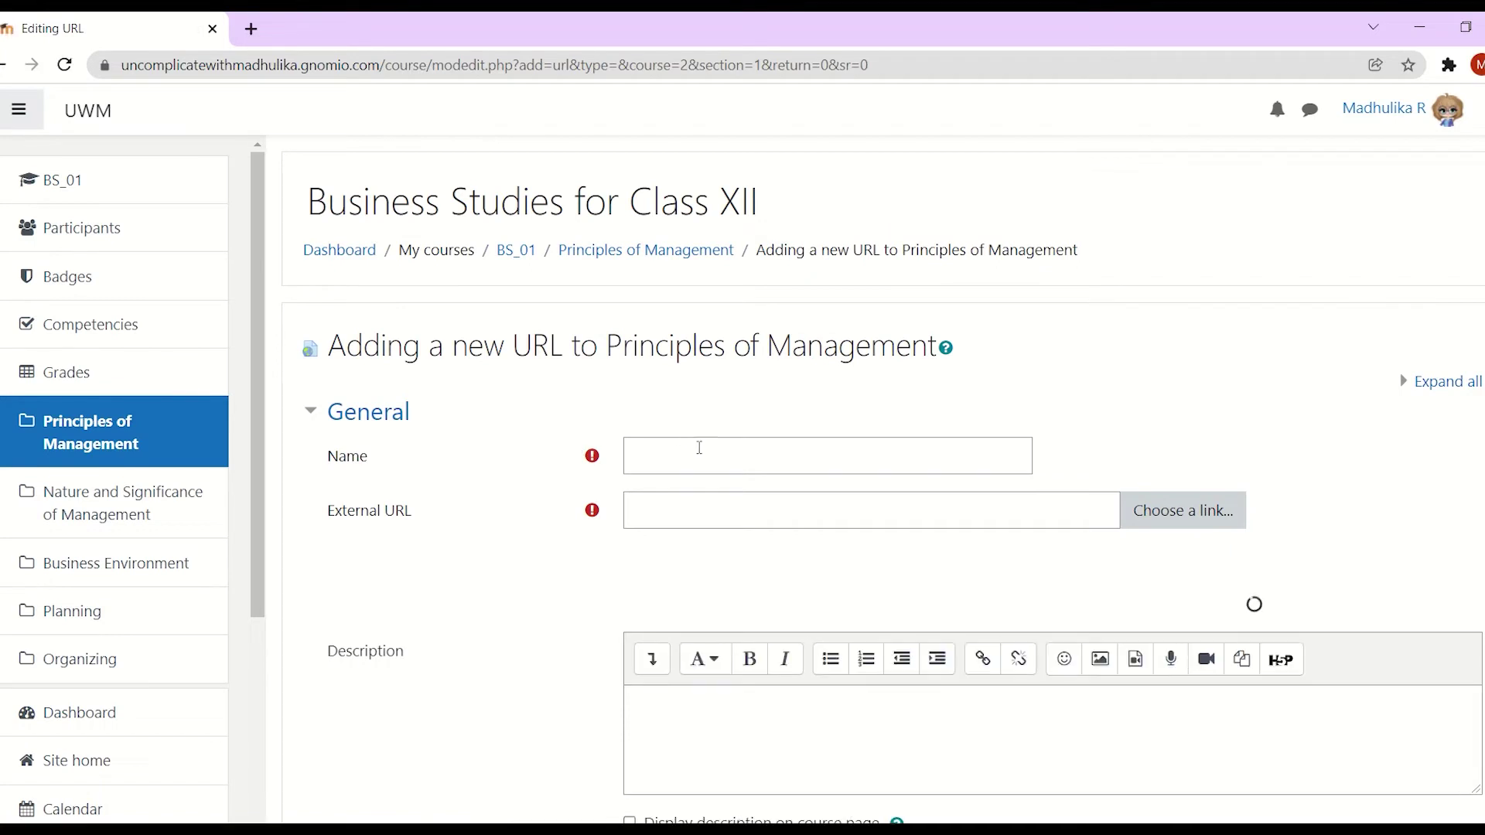
Enter 'Project Work in Business Studies' as the resource name
{"action": "left_click", "coordinate": [699, 447]}
{"action": "type", "text": "Pro"}
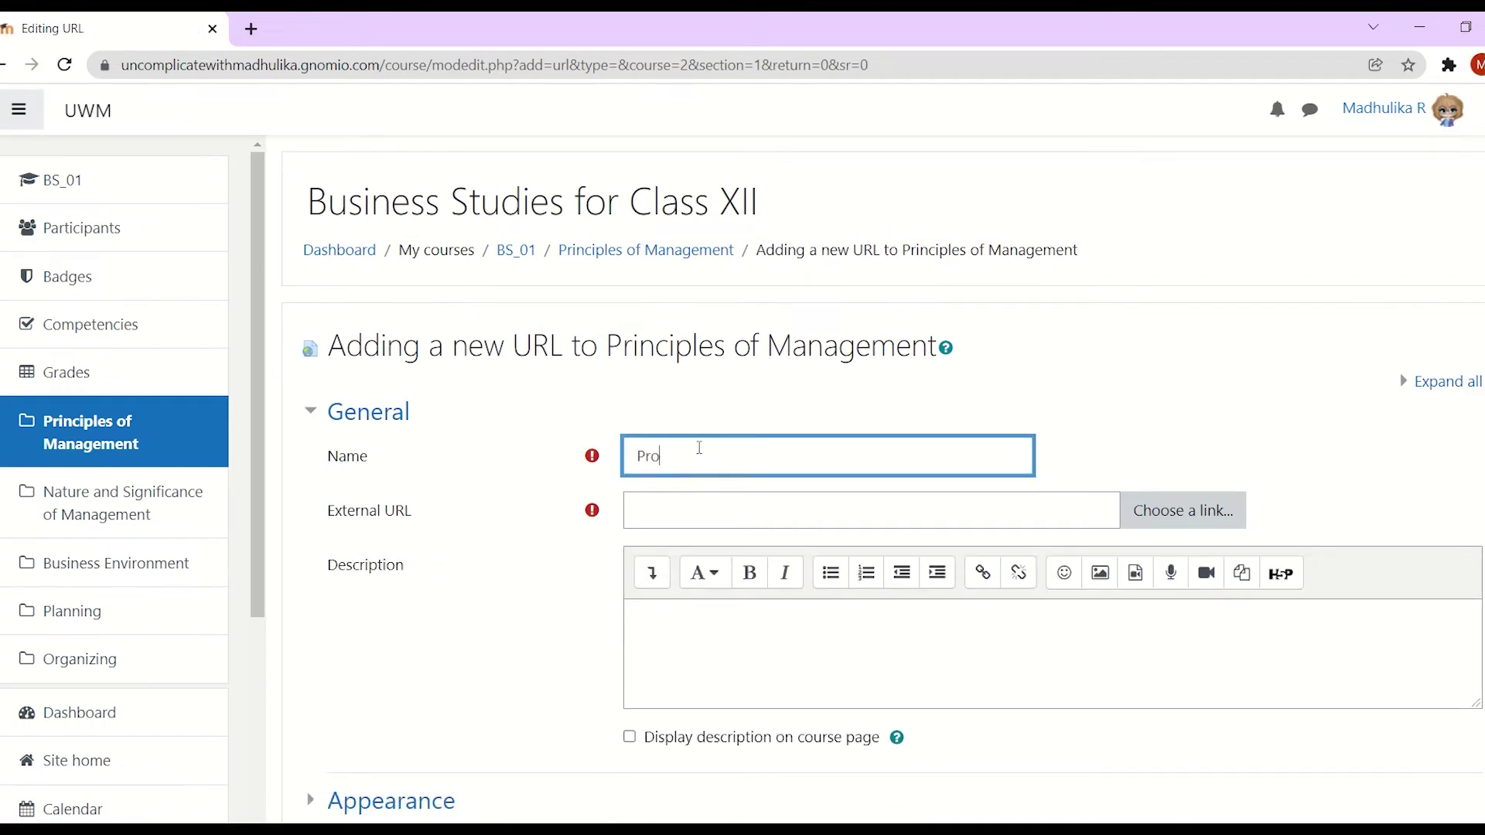
{"action": "type", "text": "ject Work in Business Studies"}
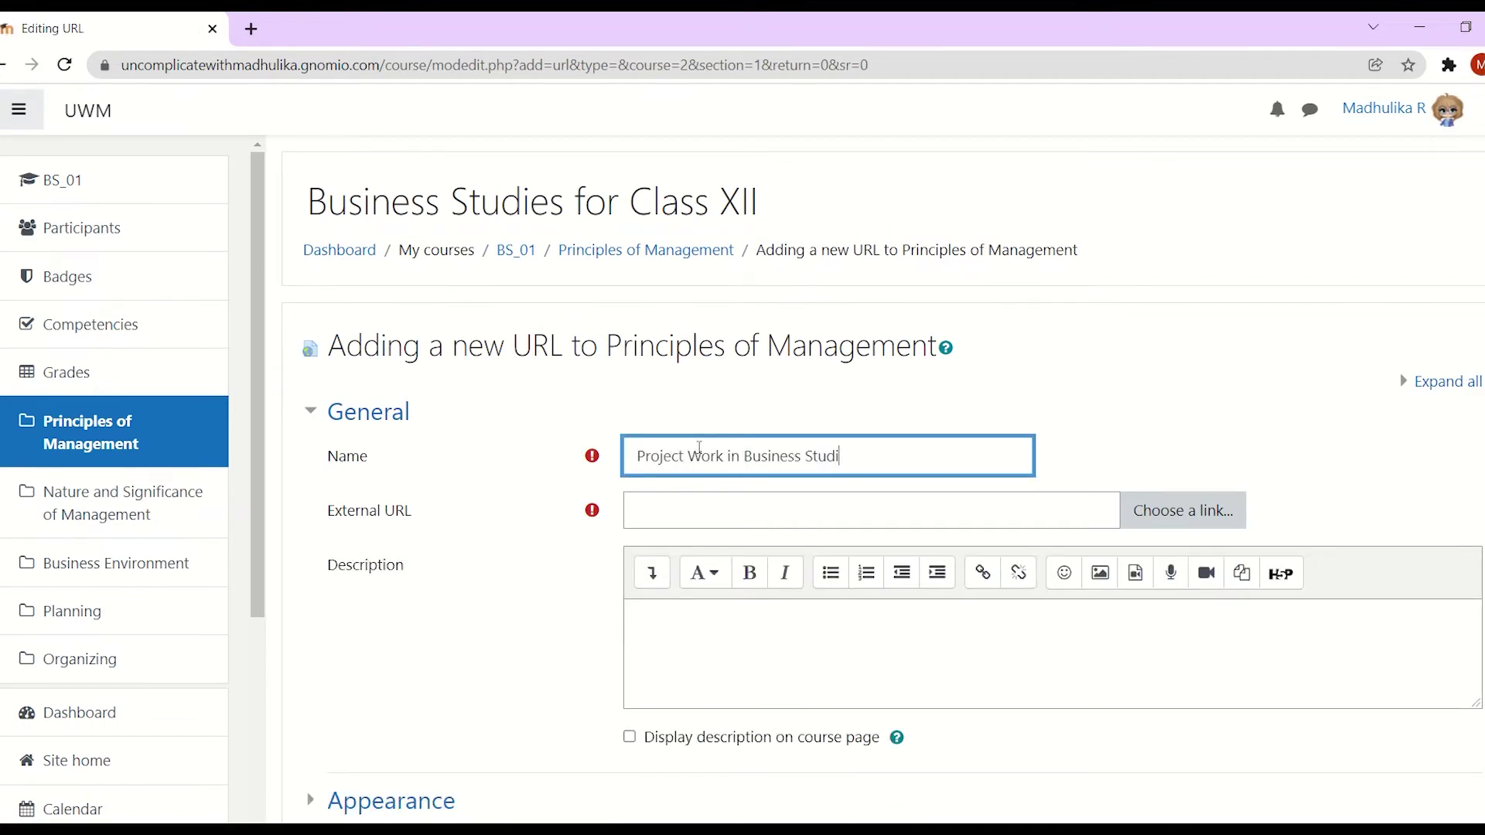
{"action": "left_click", "coordinate": [633, 521]}
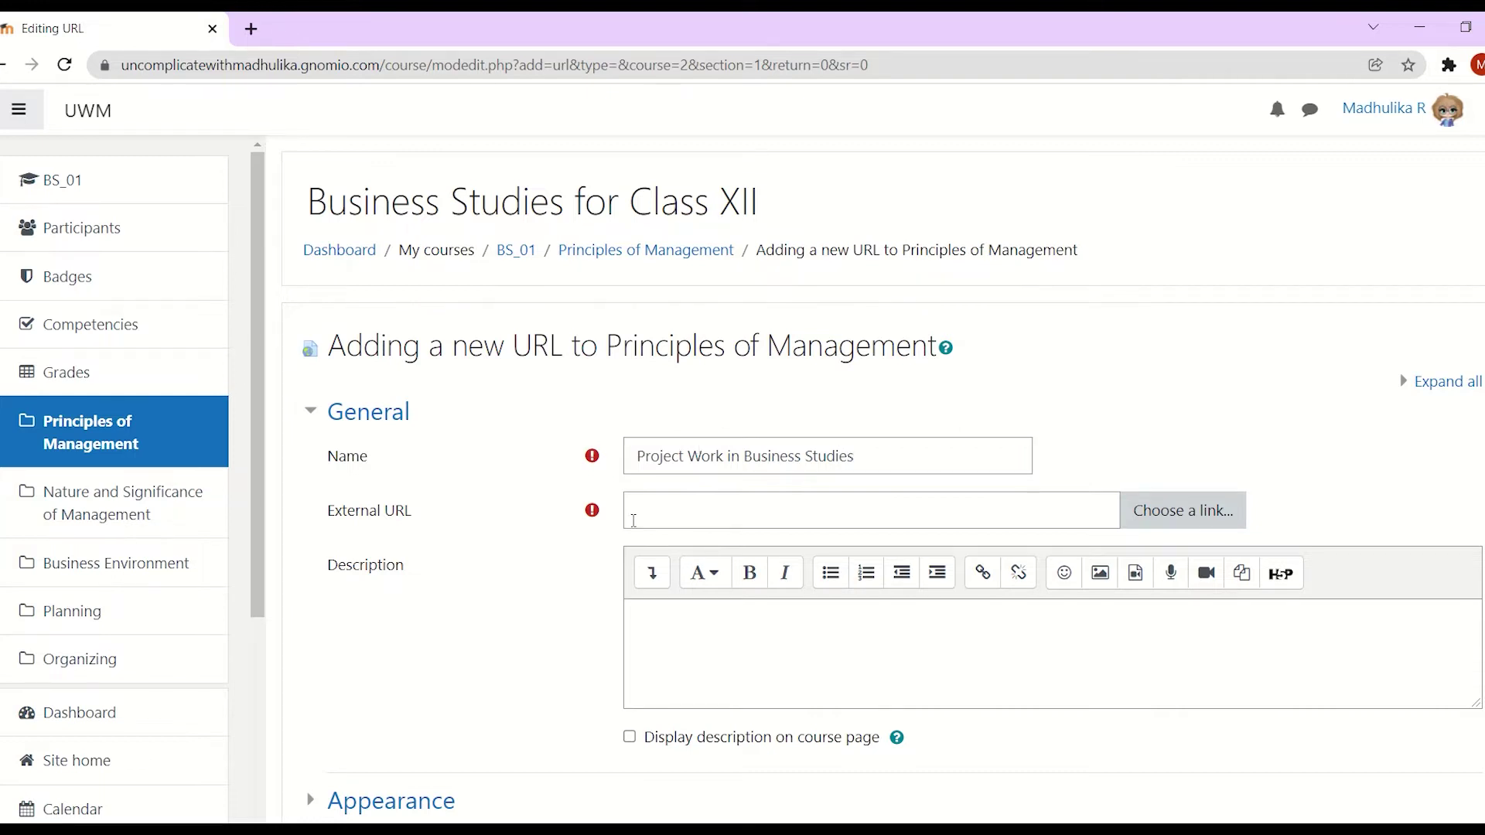
{"action": "left_click", "coordinate": [633, 520]}
{"action": "type", "text": "https://youtu.be/jN1cNeC4iOo"}
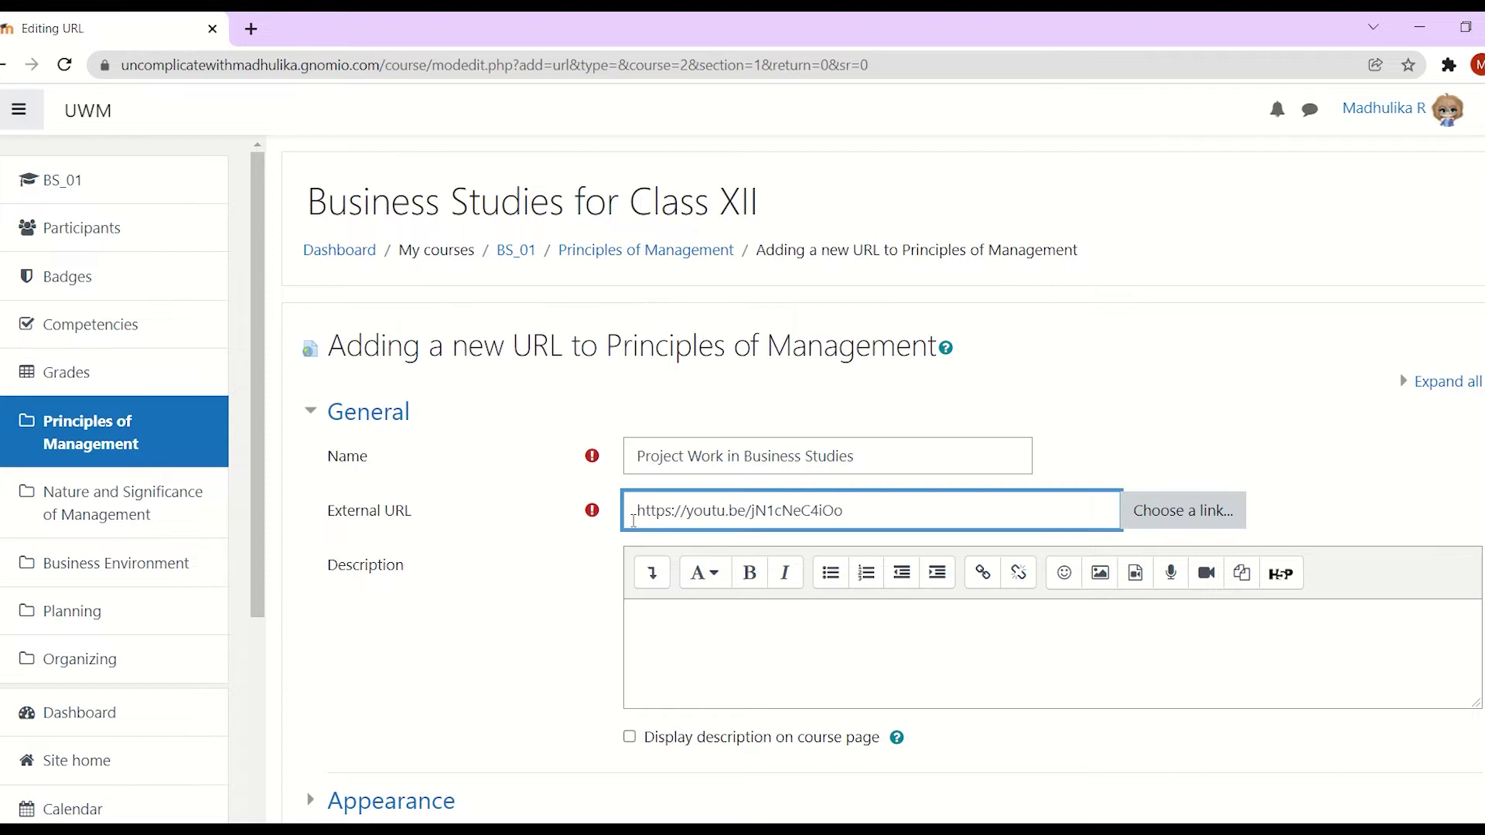
{"action": "left_click", "coordinate": [545, 523]}
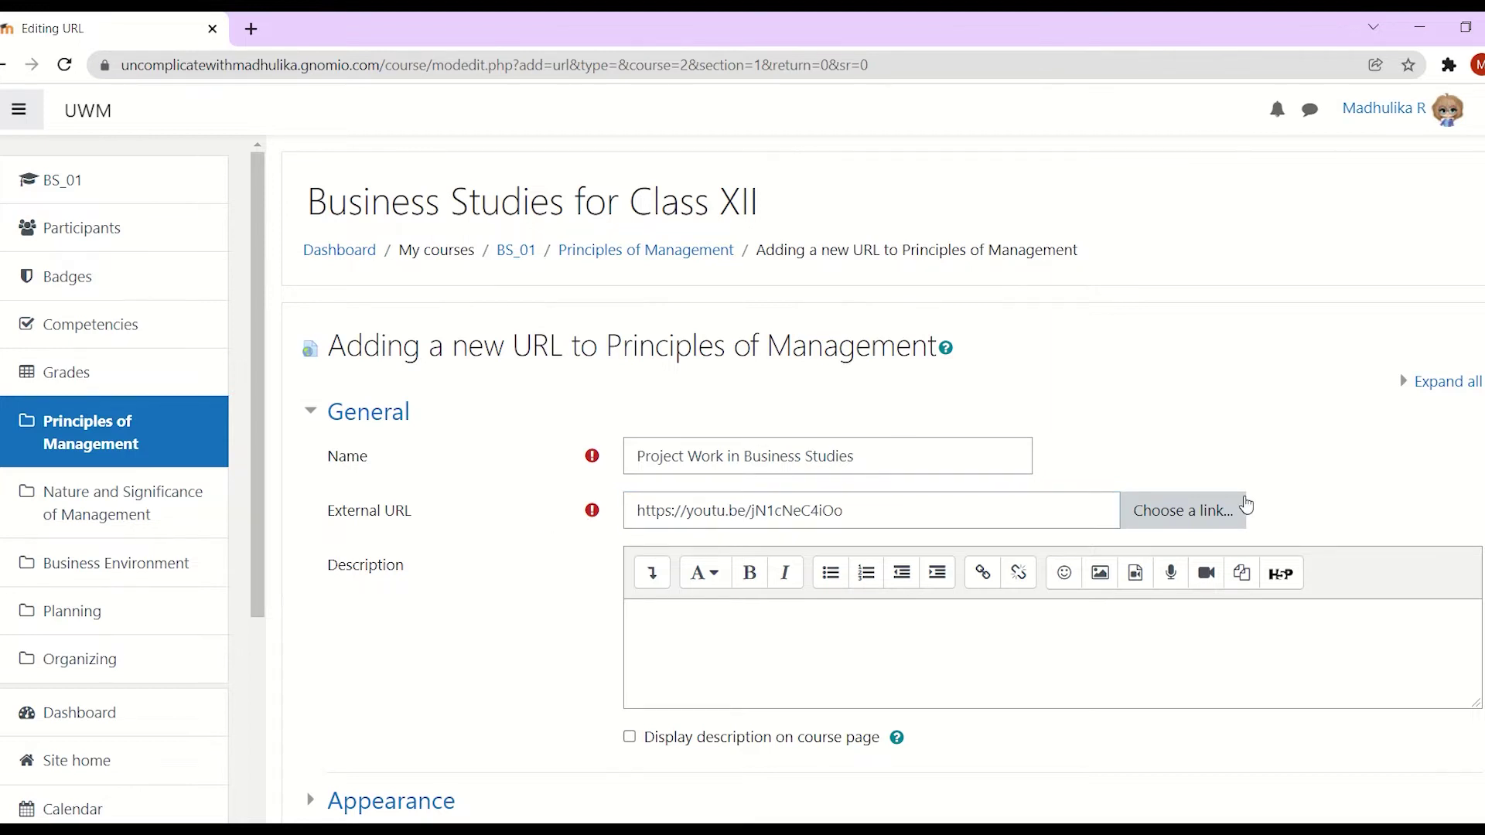
{"action": "left_click", "coordinate": [1223, 515]}
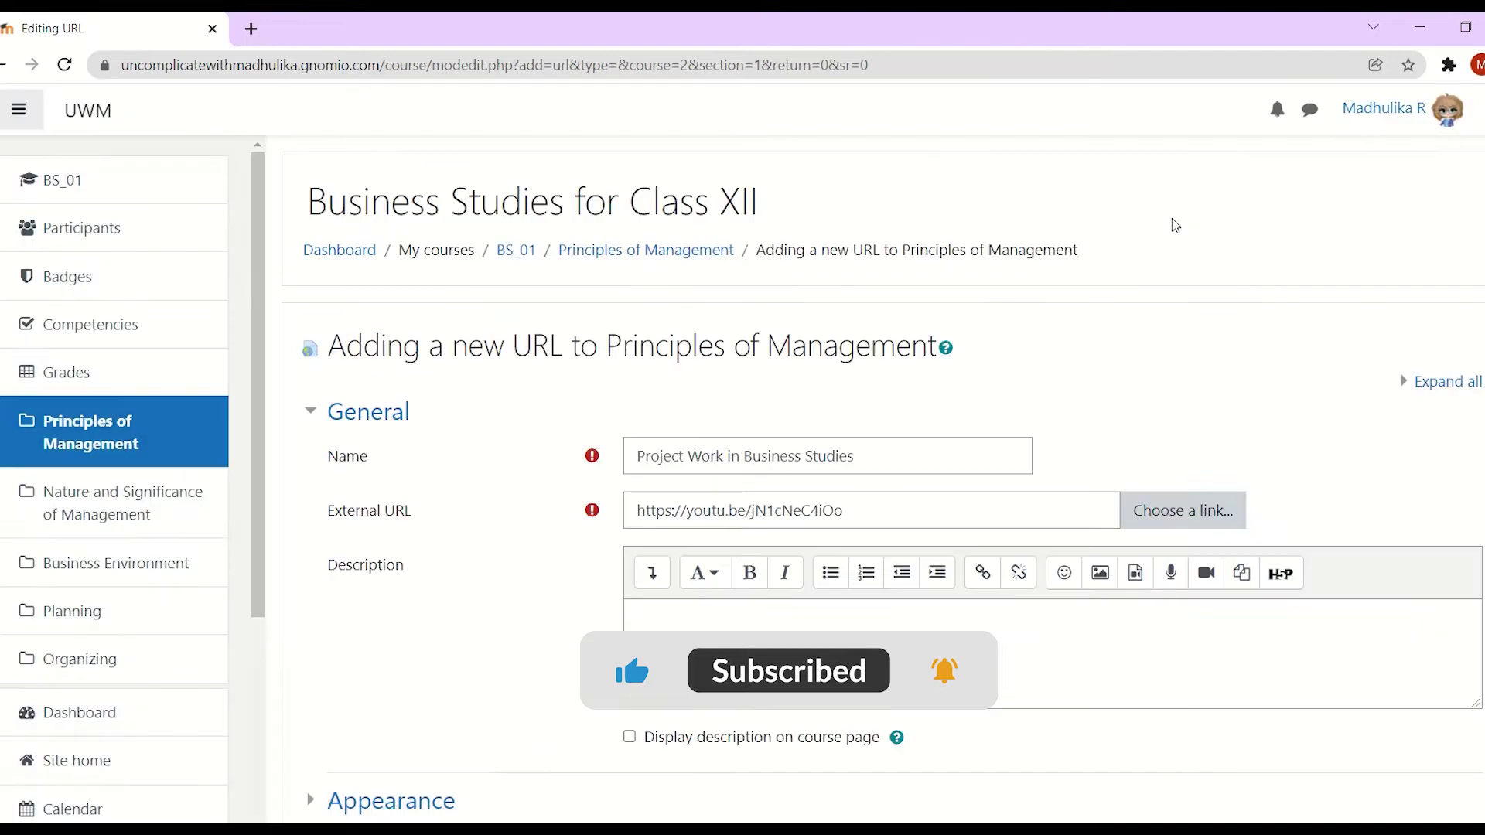
{"action": "left_click", "coordinate": [1173, 221]}
Write the description 'Please watch this video' and enable 'Display description on course page'
{"action": "scroll", "coordinate": [698, 501], "scroll_direction": "down", "scroll_amount": 2}
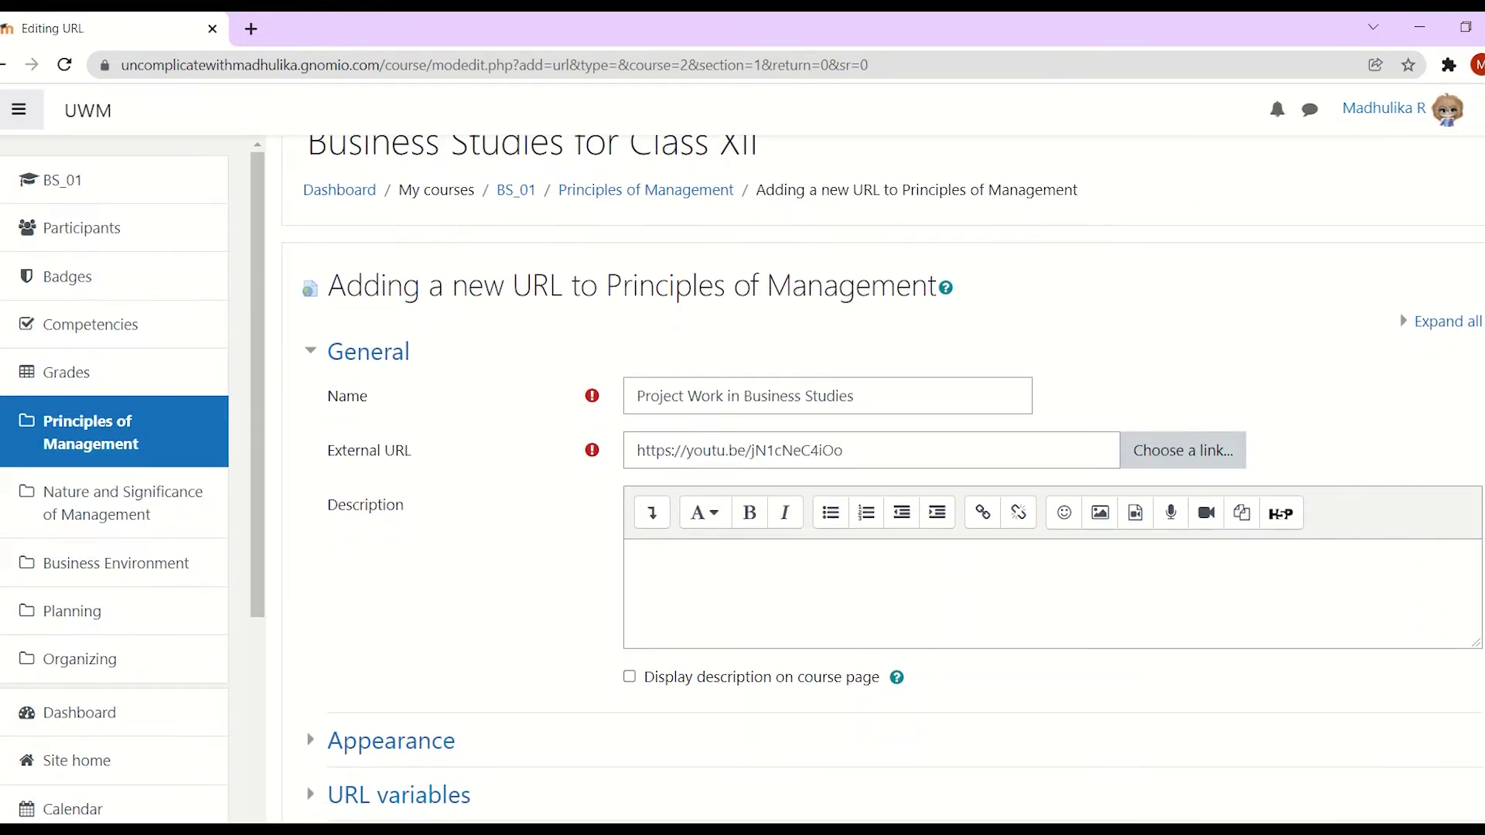
{"action": "left_click", "coordinate": [697, 501]}
{"action": "type", "text": "Please"}
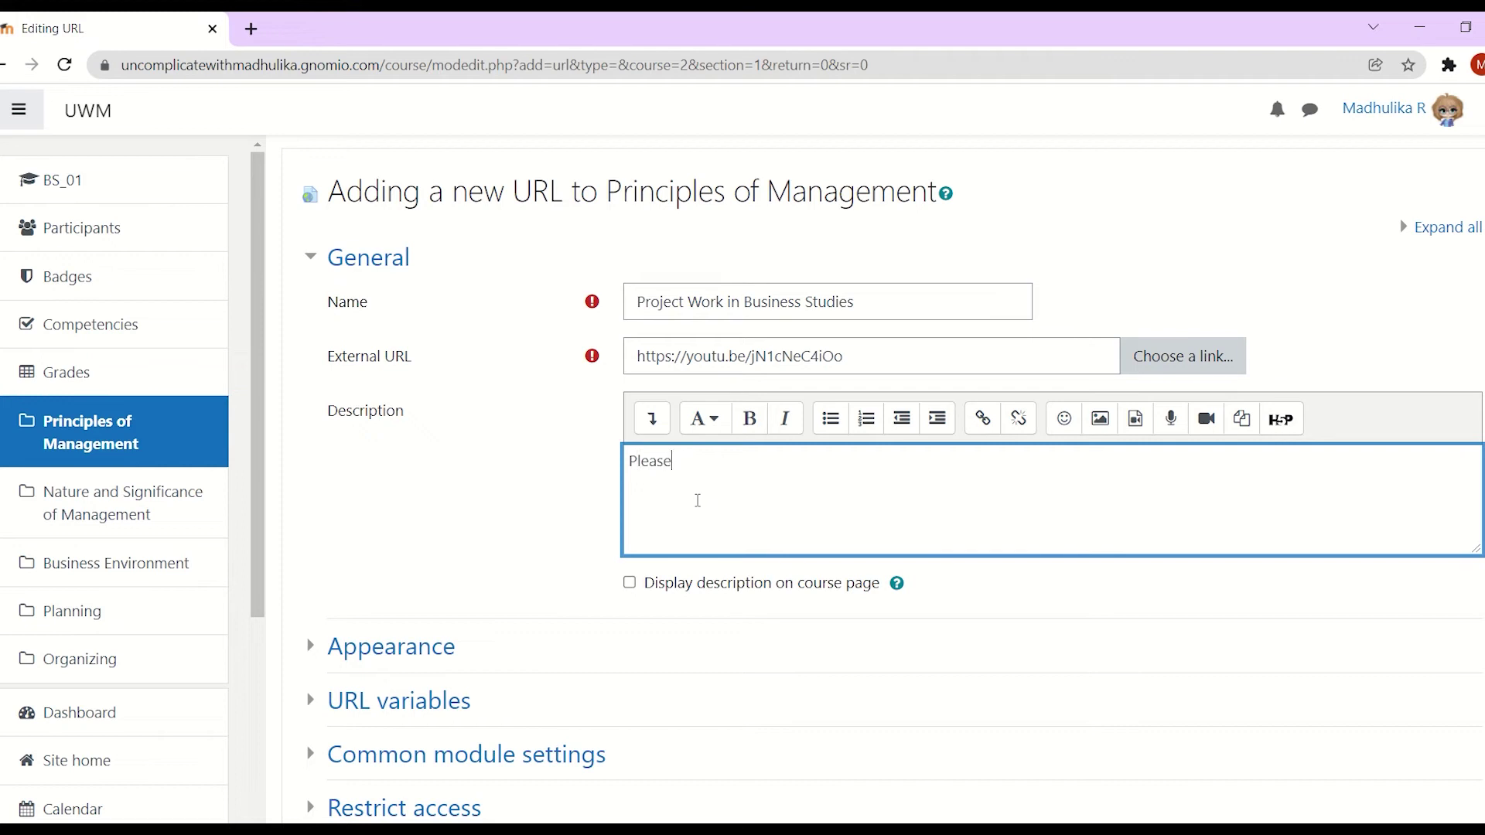
{"action": "type", "text": " watch this video."}
{"action": "left_click", "coordinate": [623, 590]}
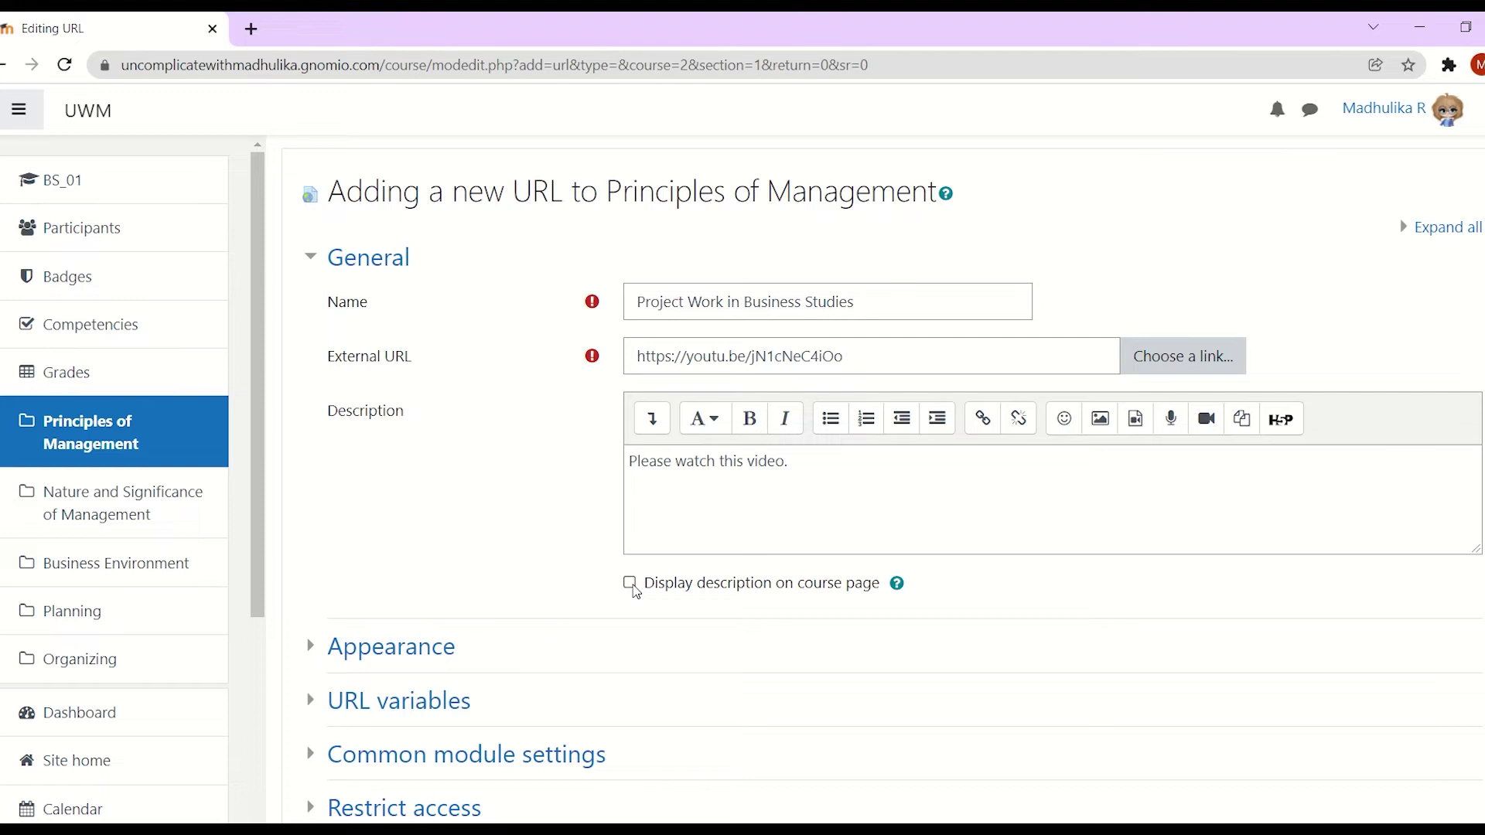
{"action": "left_click", "coordinate": [630, 586]}
{"action": "scroll", "coordinate": [894, 479], "scroll_direction": "down", "scroll_amount": 3}
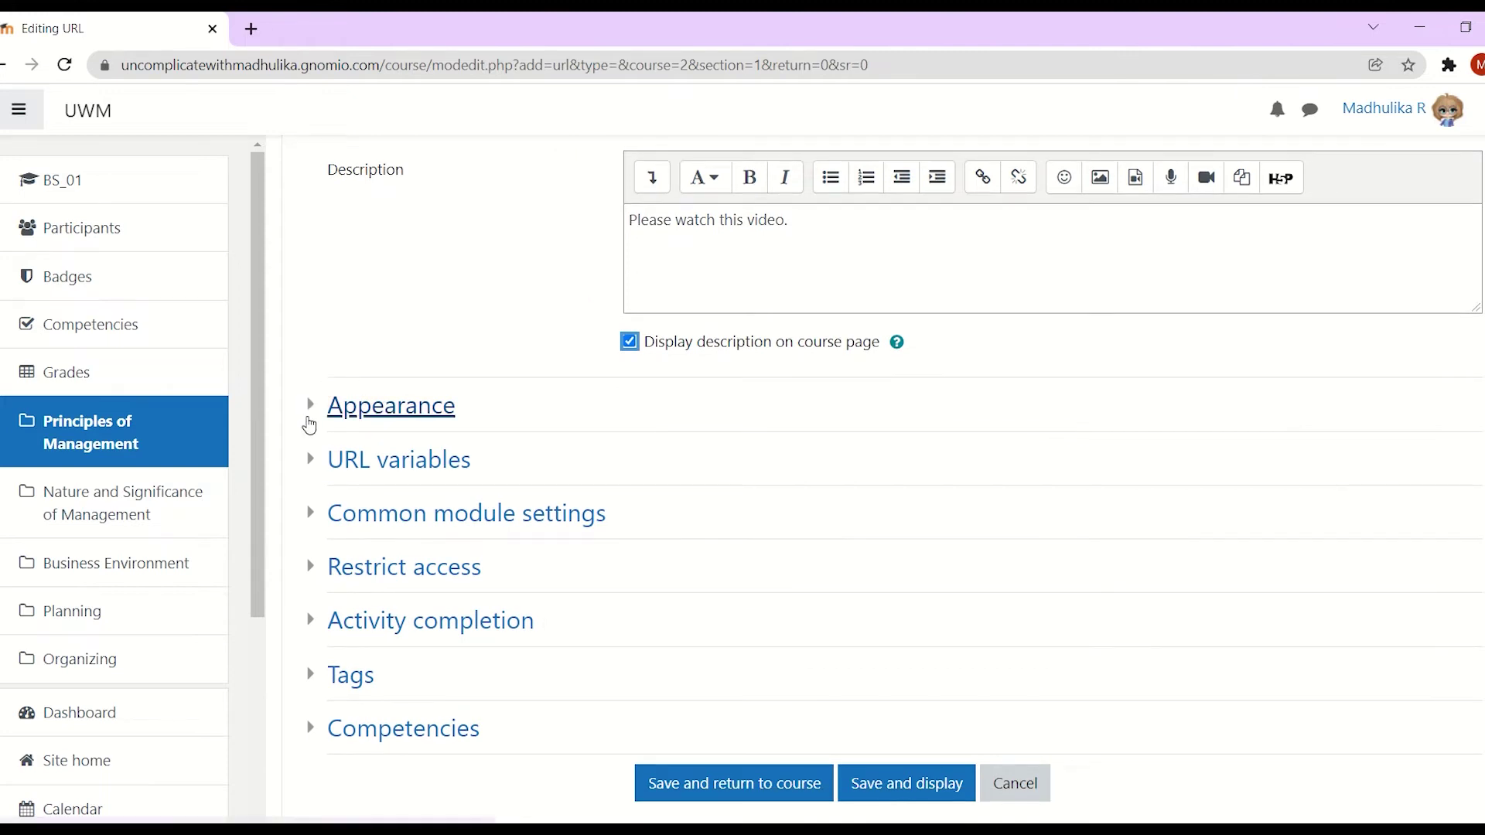
Set the Appearance display option to Embed
{"action": "left_click", "coordinate": [310, 409]}
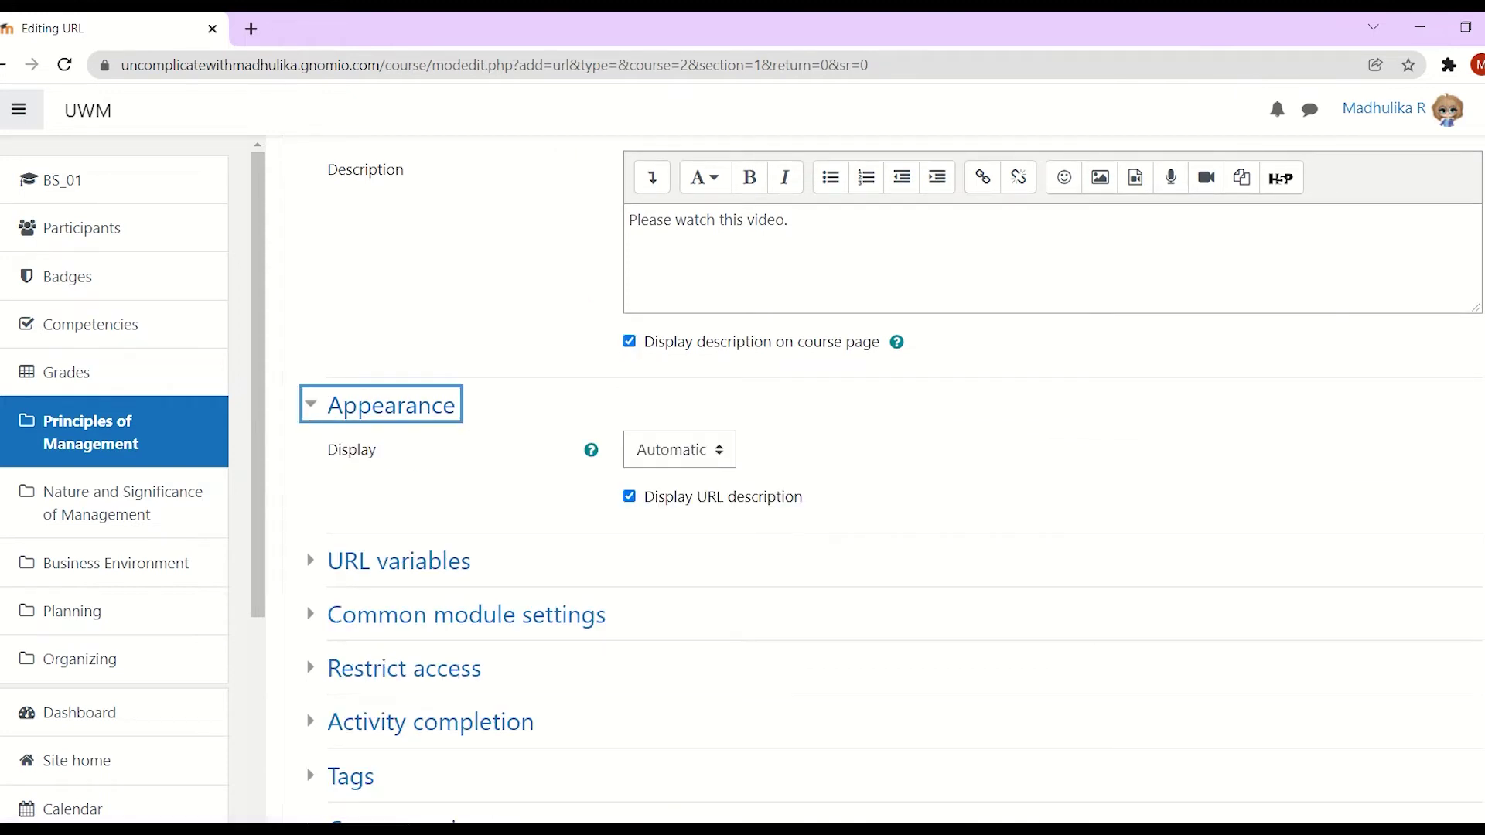
{"action": "scroll", "coordinate": [891, 476], "scroll_direction": "down", "scroll_amount": 1}
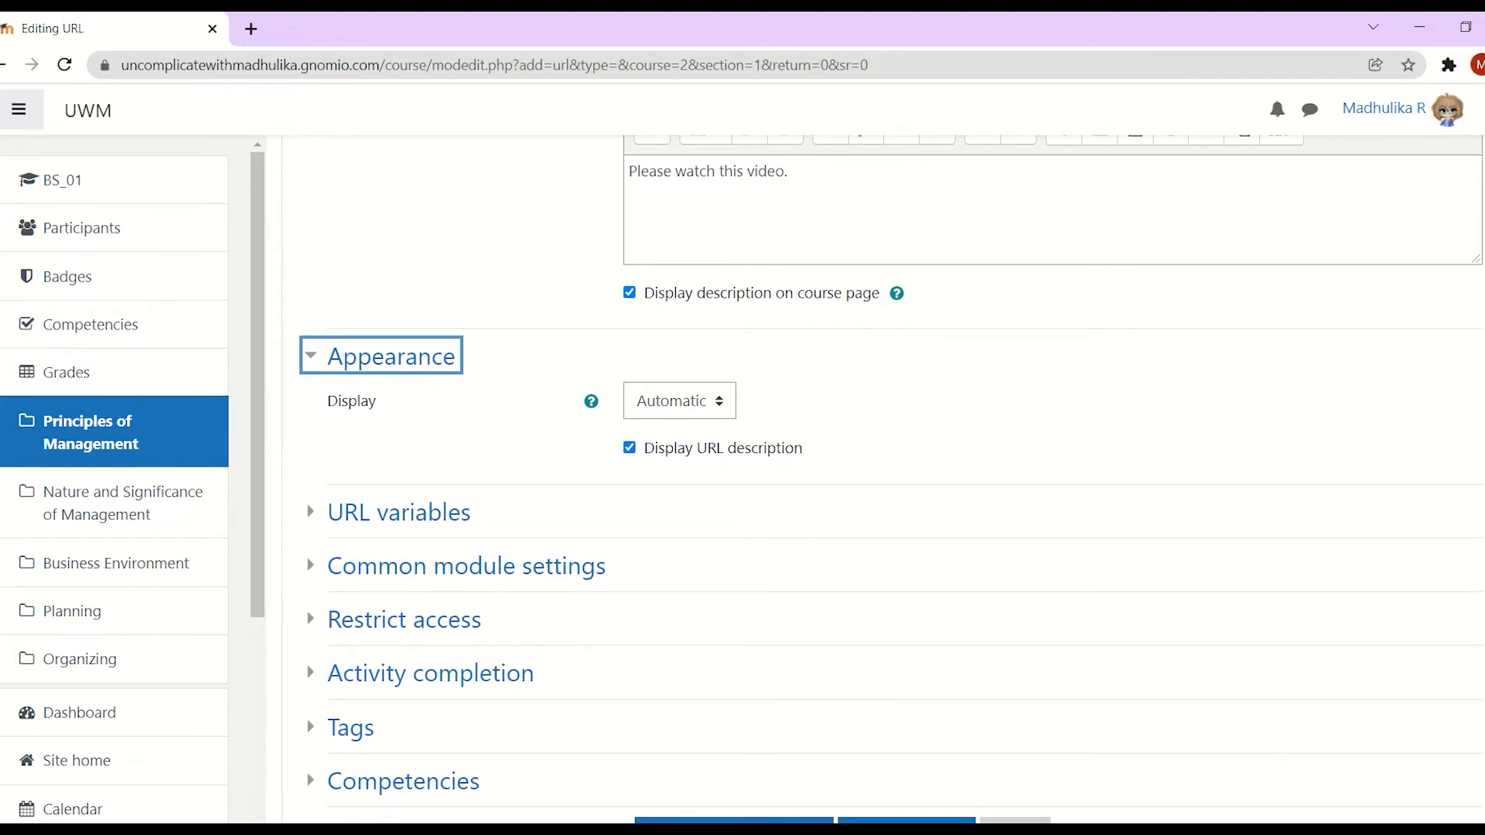
{"action": "scroll", "coordinate": [891, 476], "scroll_direction": "down", "scroll_amount": 1}
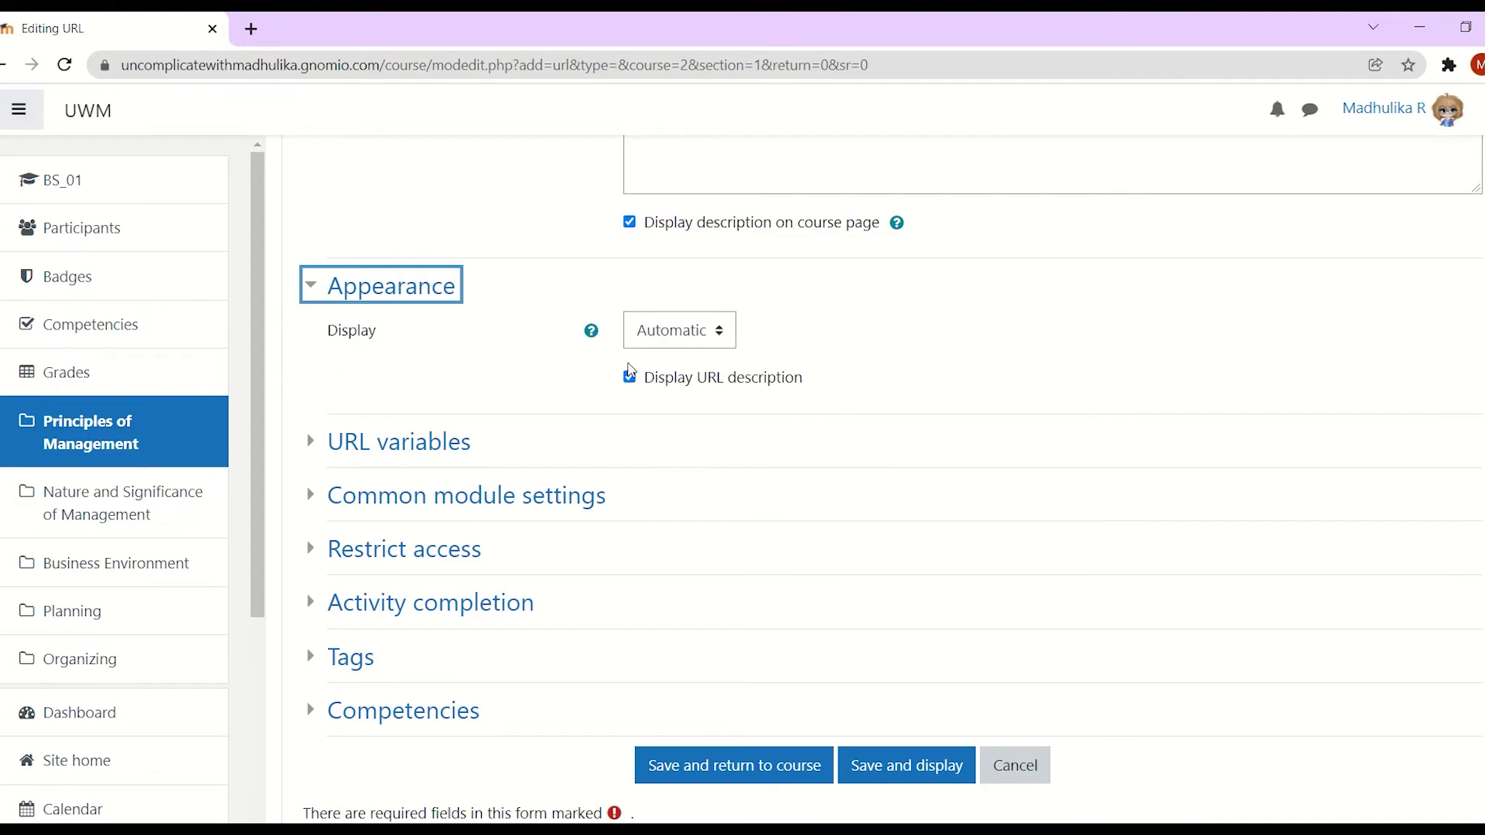
{"action": "left_click", "coordinate": [726, 335]}
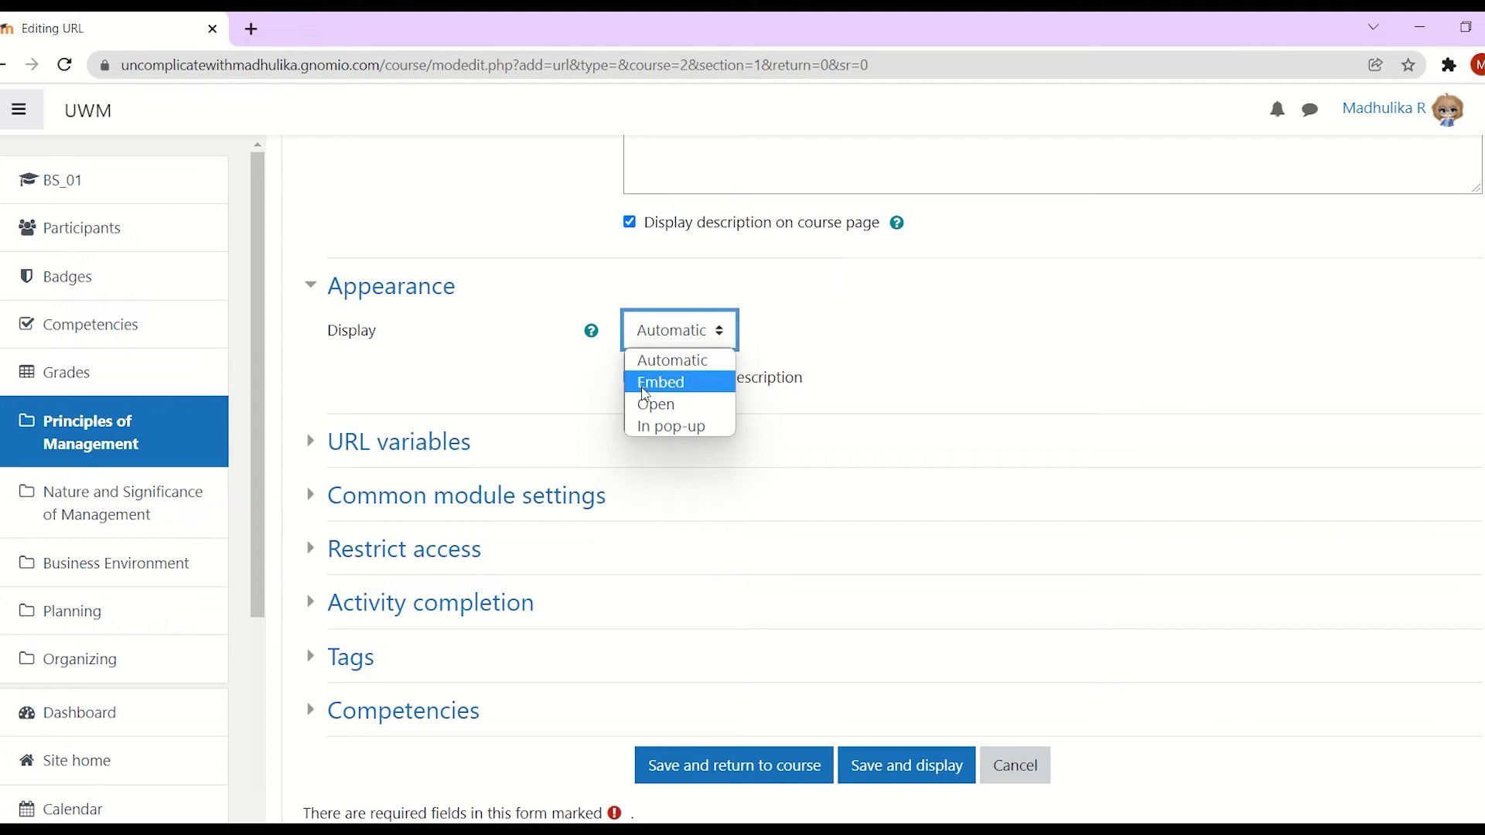
{"action": "left_click", "coordinate": [663, 383]}
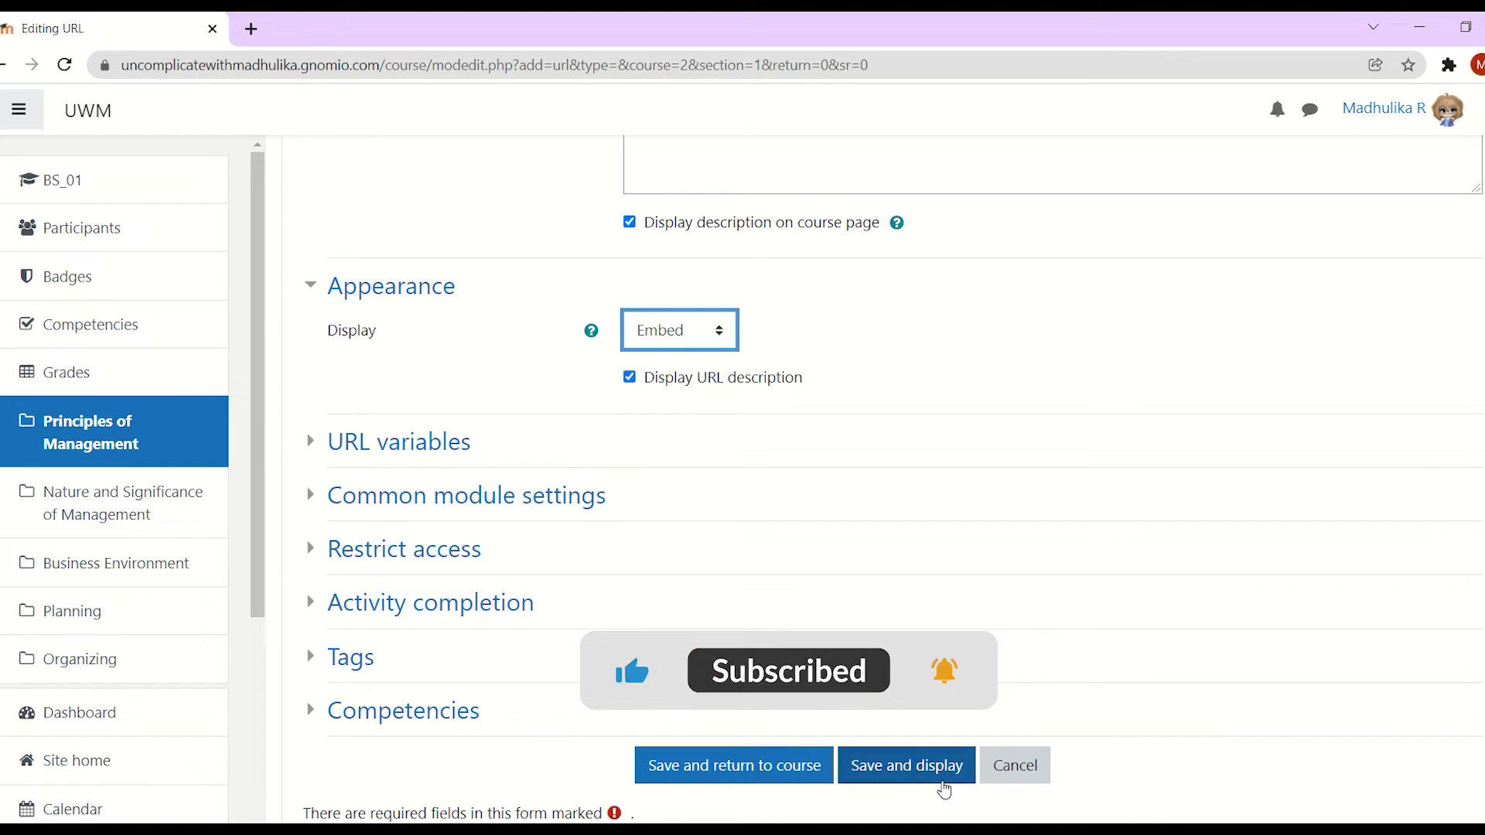
Set Completion tracking to 'Do not indicate activity completion'
{"action": "left_click", "coordinate": [311, 619]}
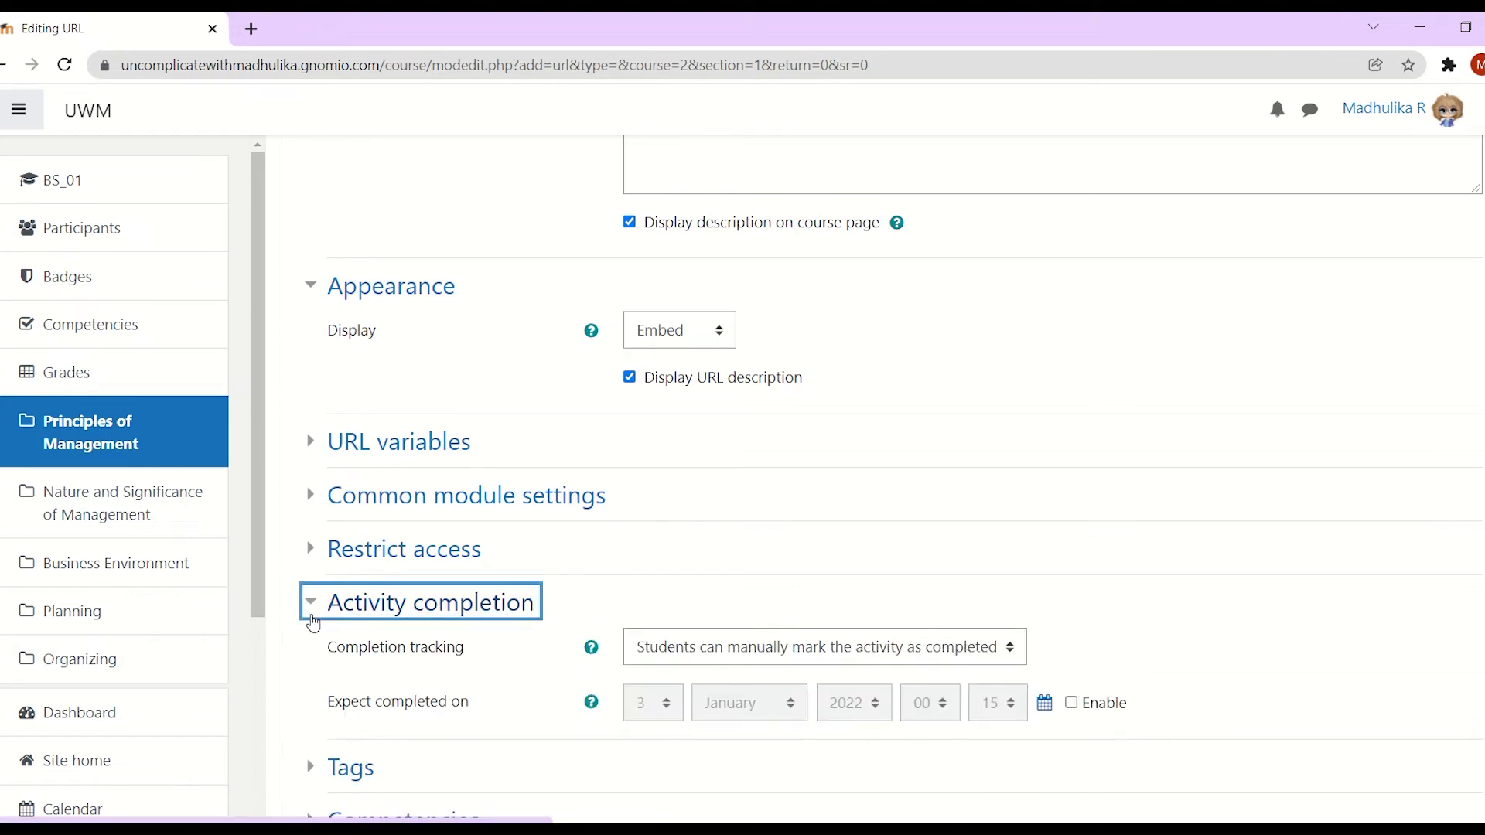
{"action": "left_click", "coordinate": [701, 650]}
{"action": "left_click", "coordinate": [741, 679]}
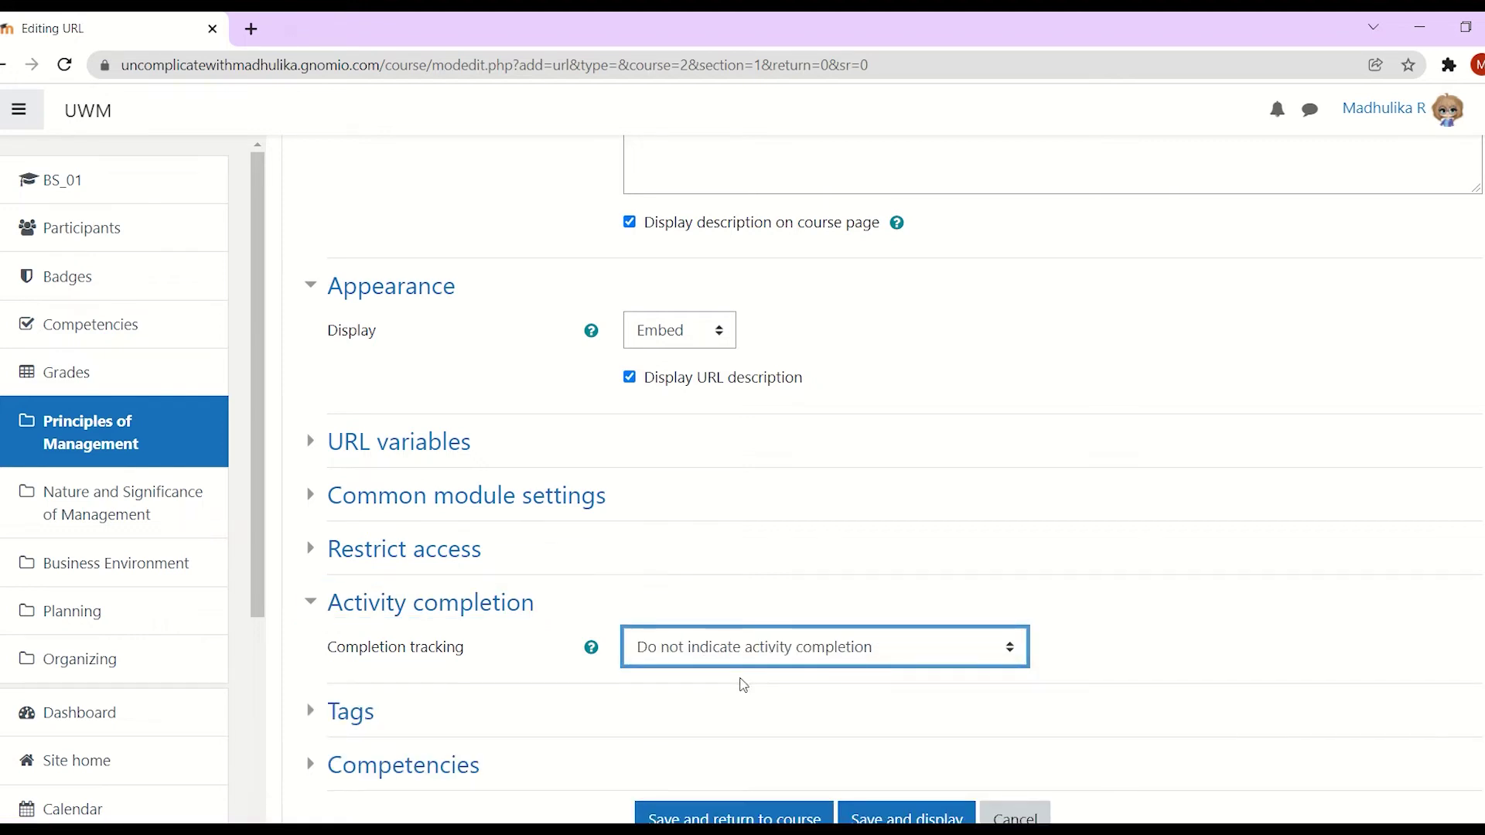
{"action": "scroll", "coordinate": [742, 685], "scroll_direction": "down", "scroll_amount": 3}
Save and return to the course, then open Project Work in Business Studies
{"action": "left_click", "coordinate": [725, 628]}
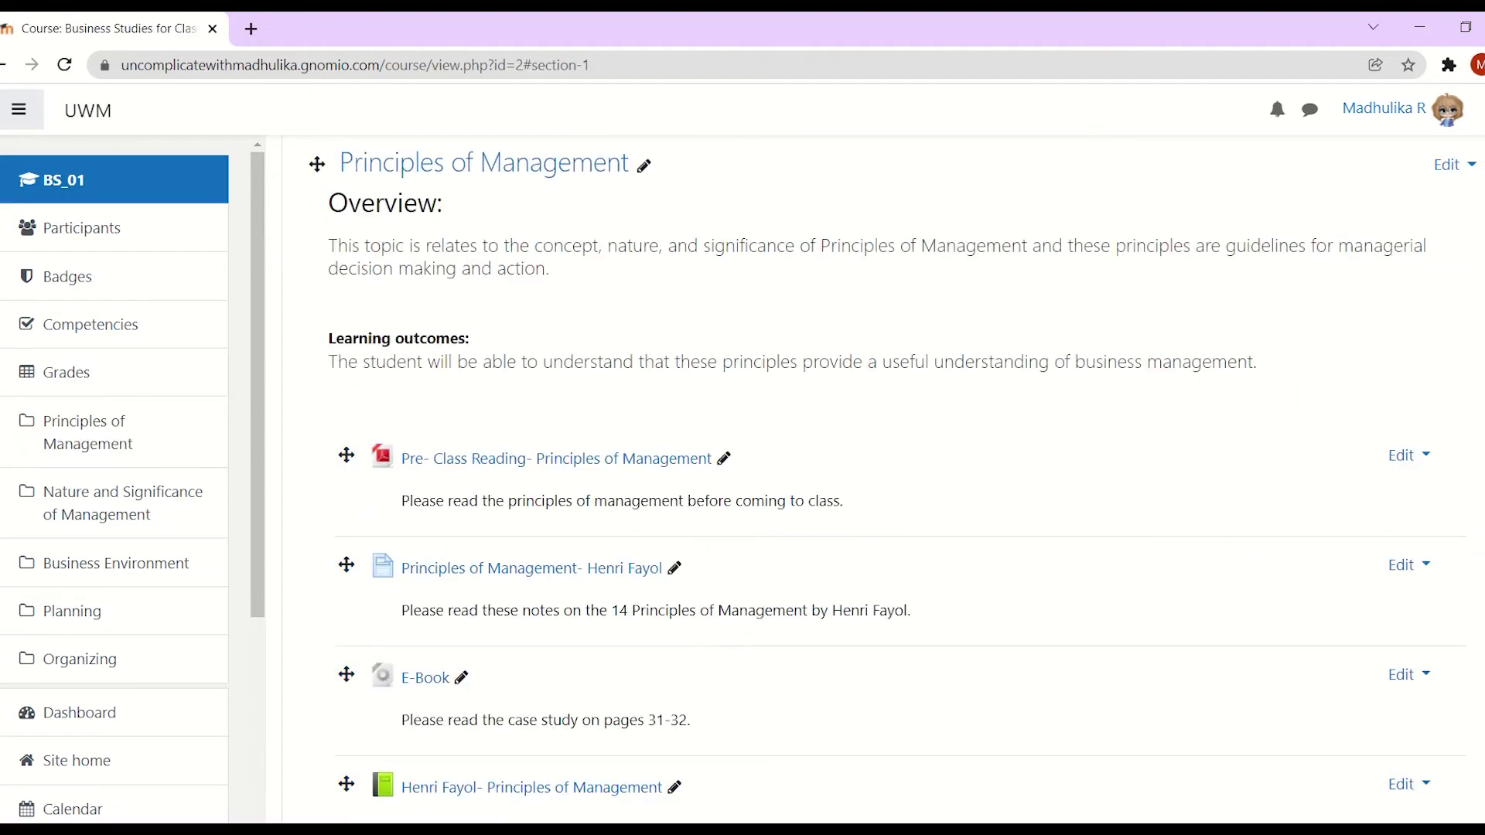
{"action": "scroll", "coordinate": [889, 479], "scroll_direction": "down", "scroll_amount": 6}
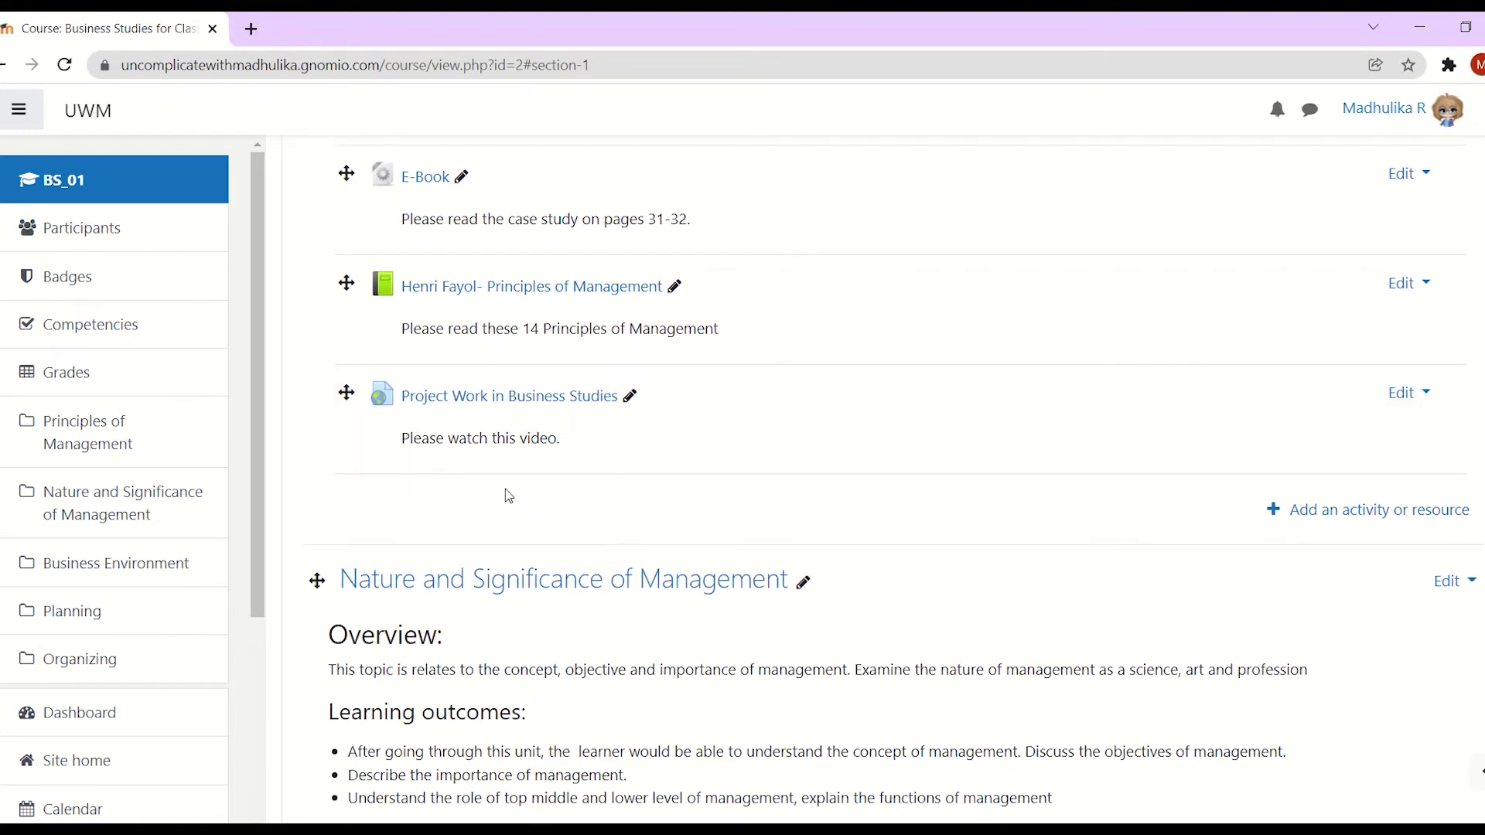
{"action": "left_click", "coordinate": [488, 396]}
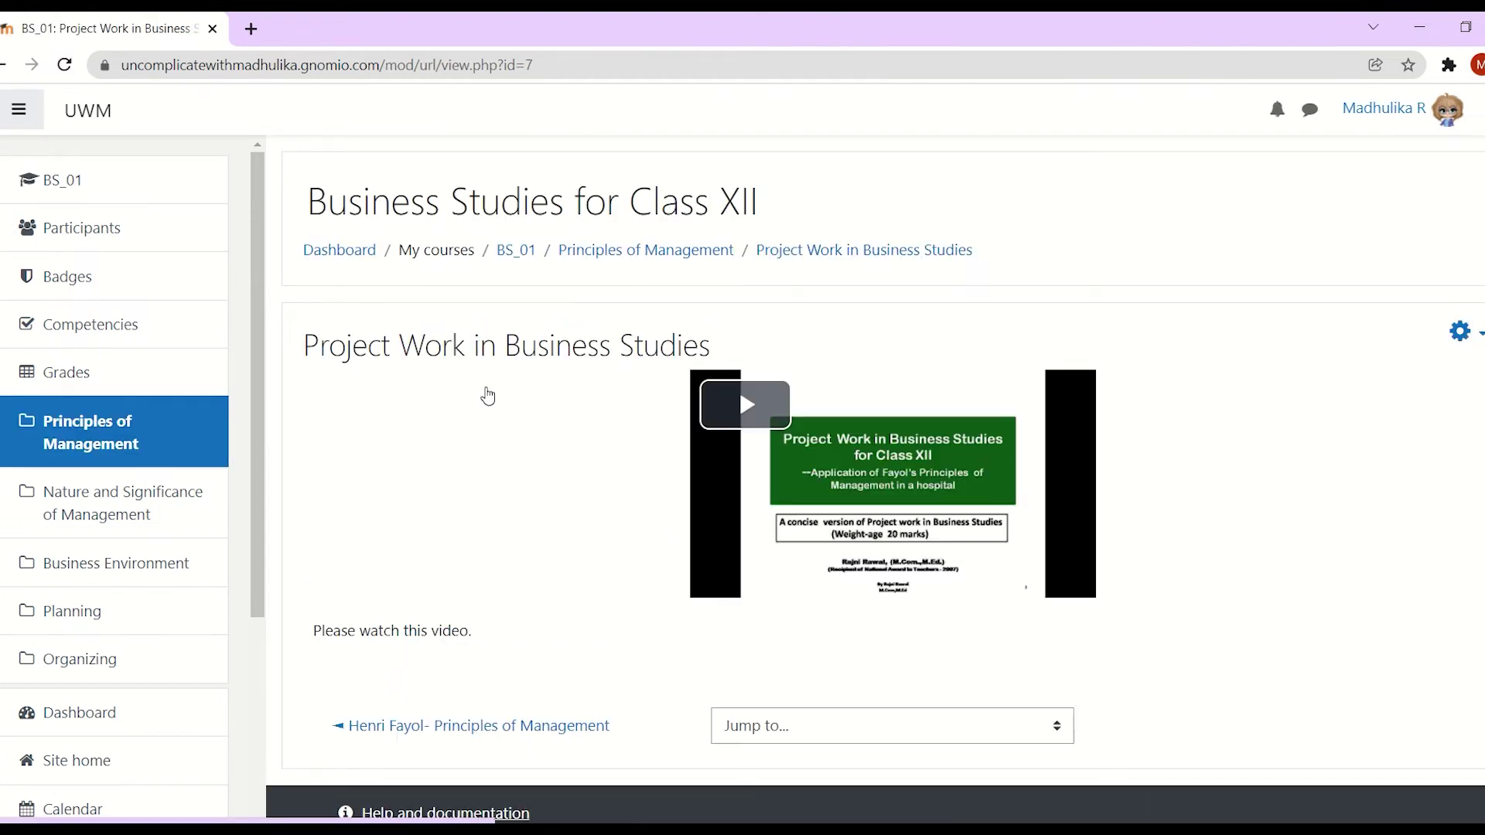
Play the embedded video, seek to about 1:59 and 3:34, try fullscreen, then pause
{"action": "left_click", "coordinate": [743, 404]}
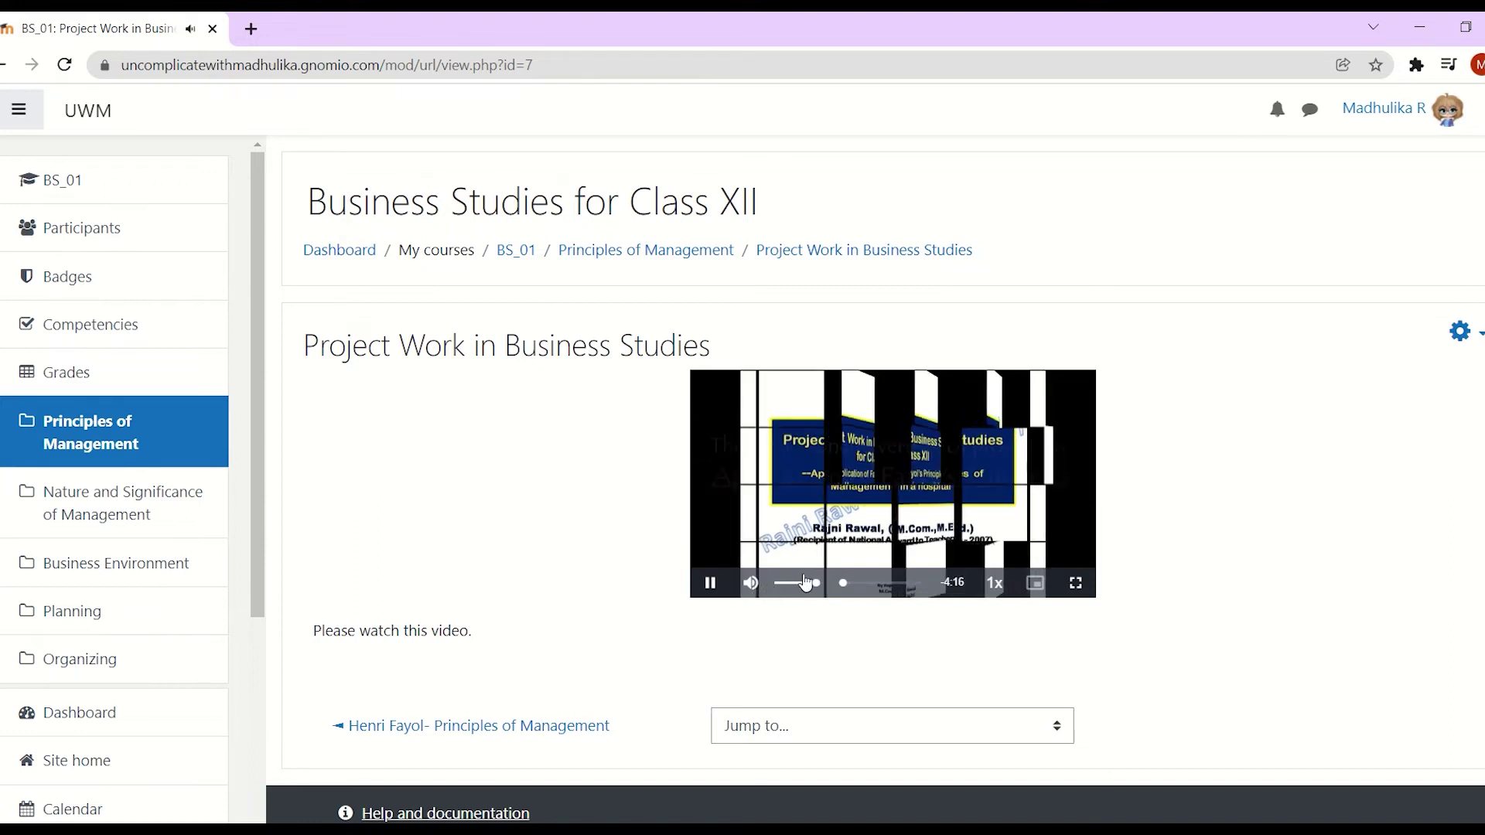
{"action": "left_click", "coordinate": [850, 584]}
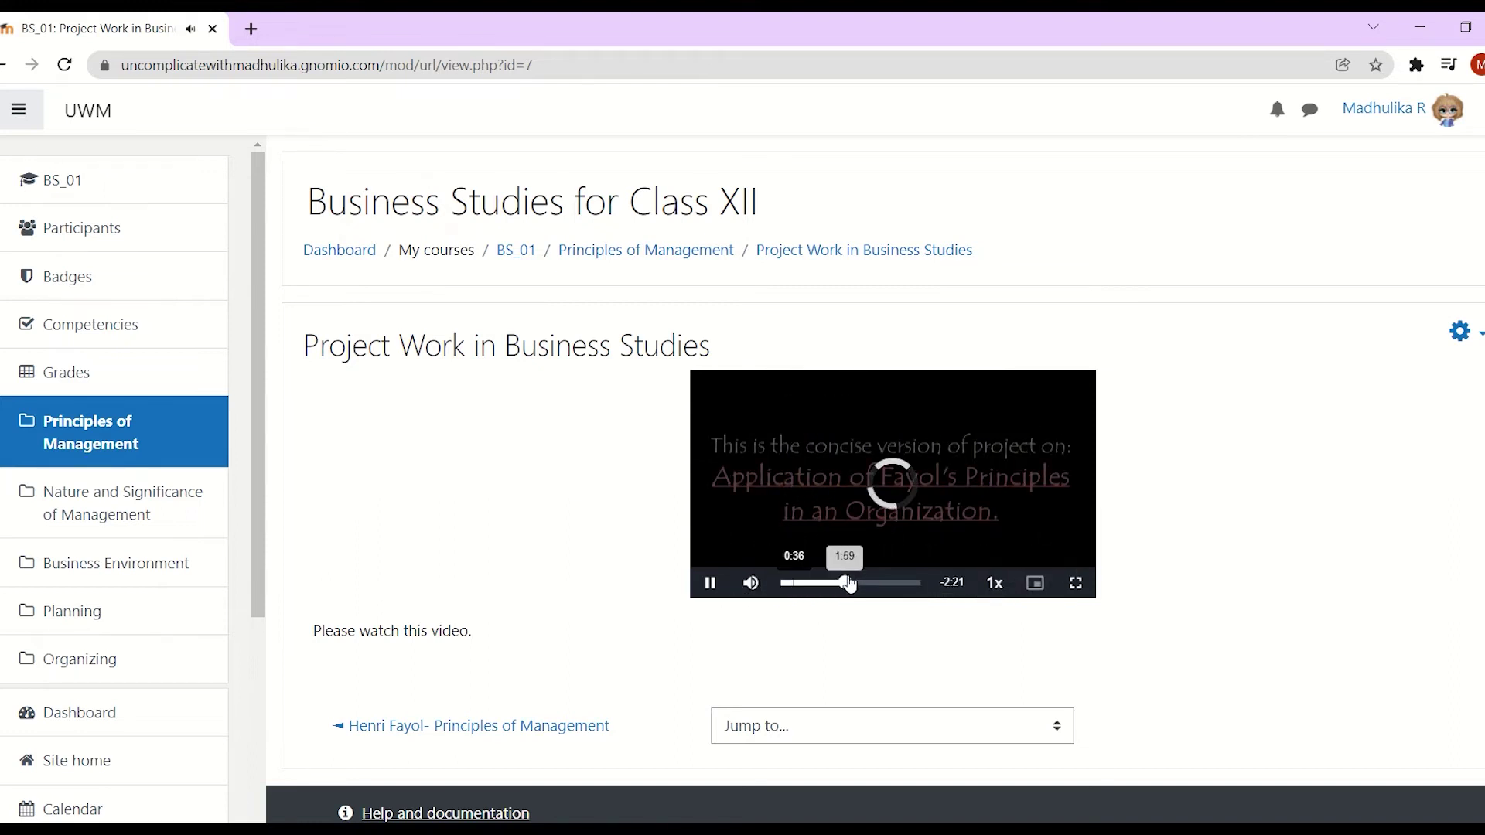
{"action": "left_click", "coordinate": [897, 584]}
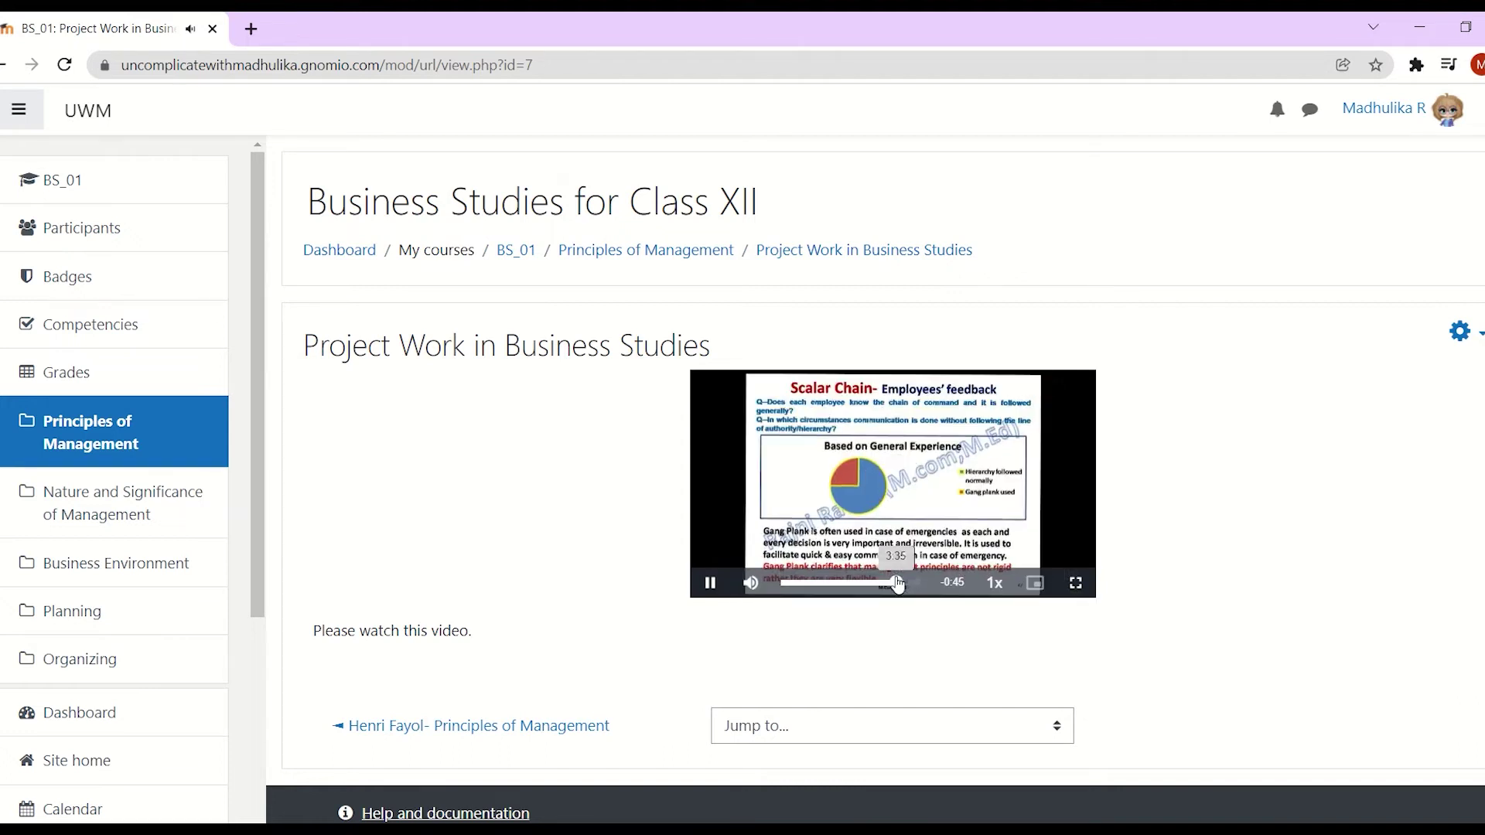
{"action": "left_click", "coordinate": [1076, 584]}
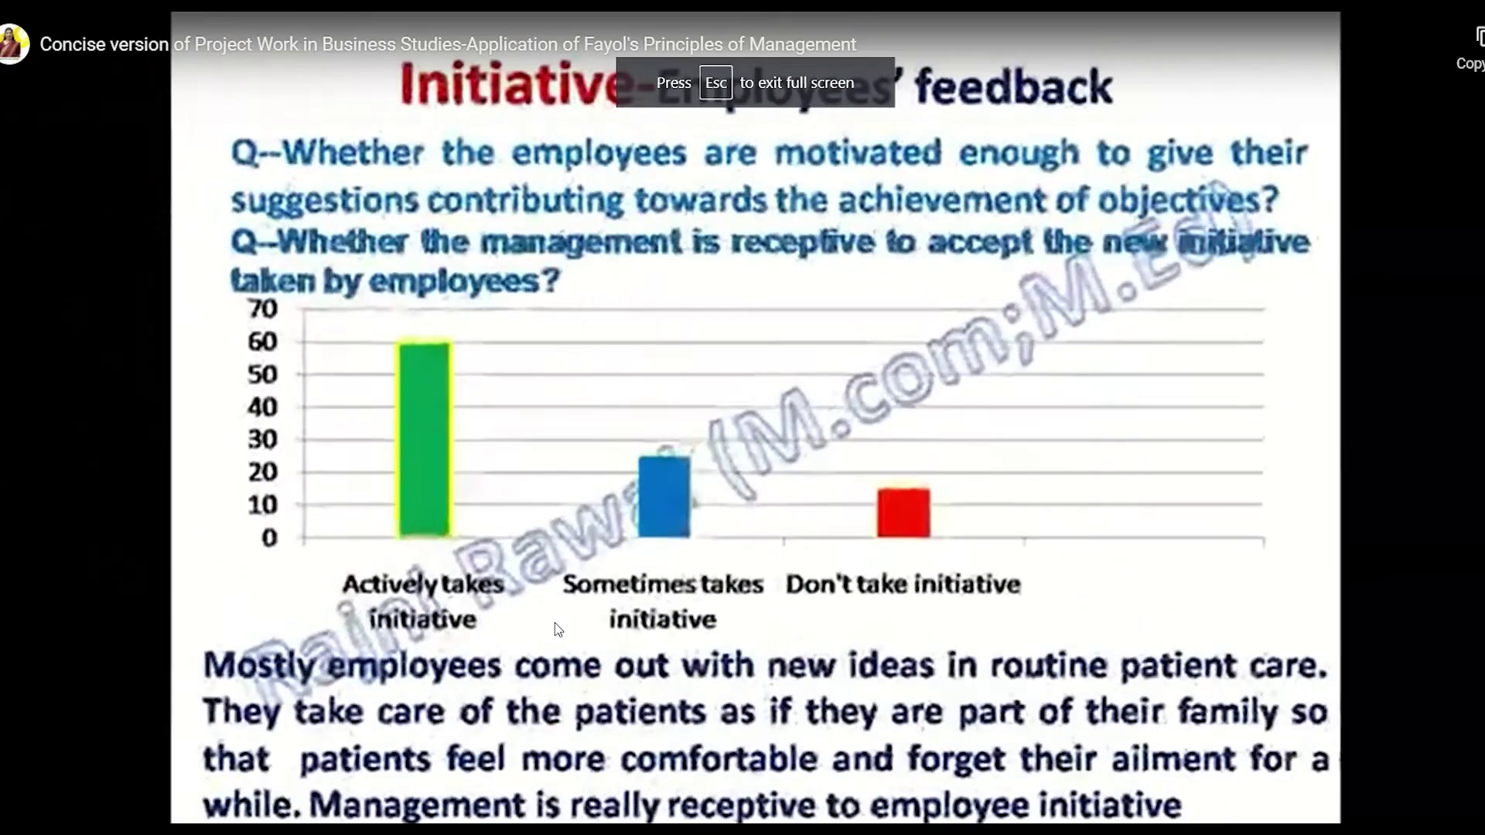
{"action": "key", "text": "Escape"}
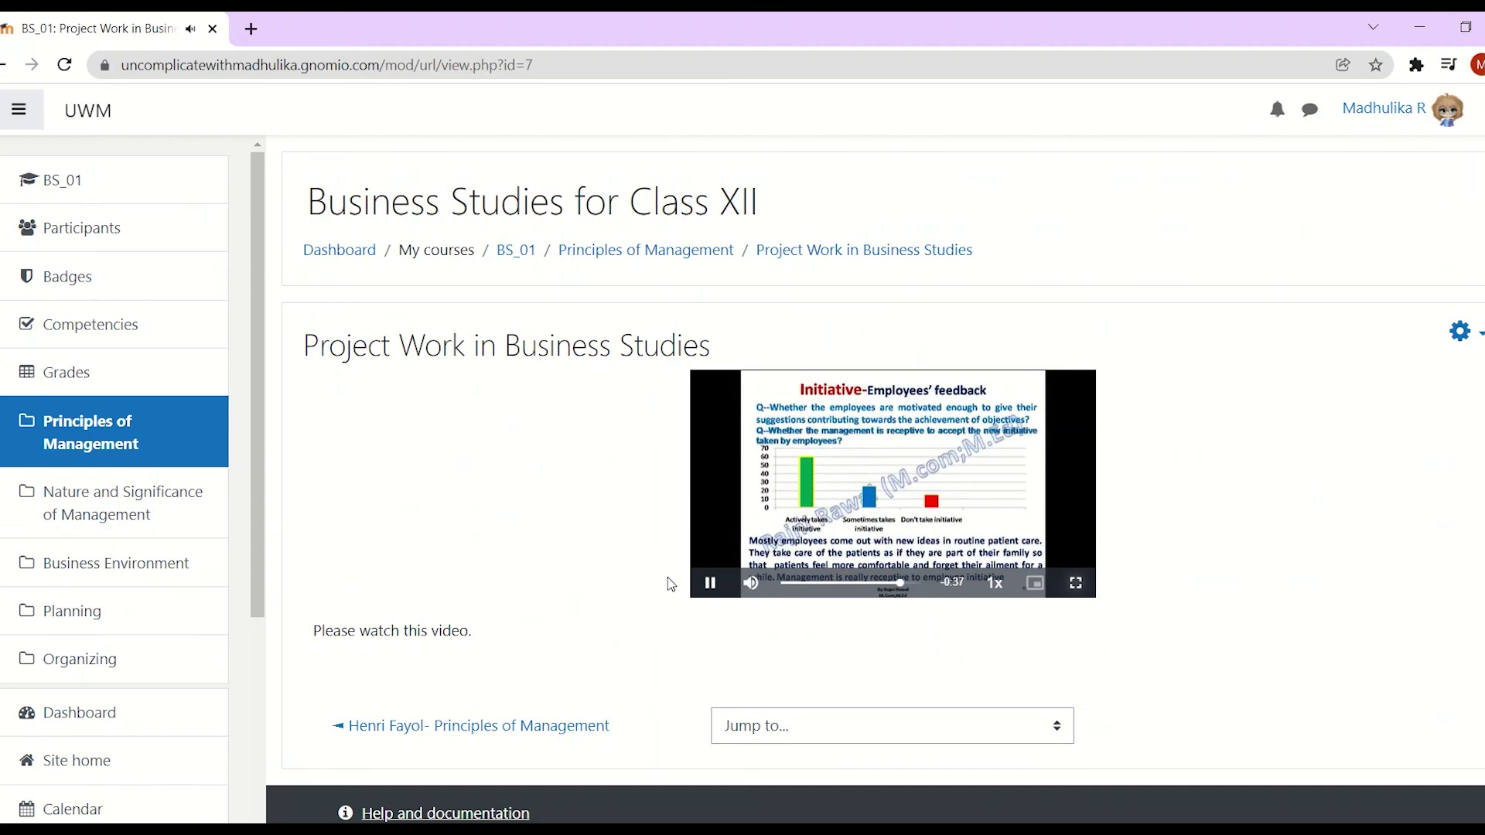
{"action": "left_click", "coordinate": [710, 582]}
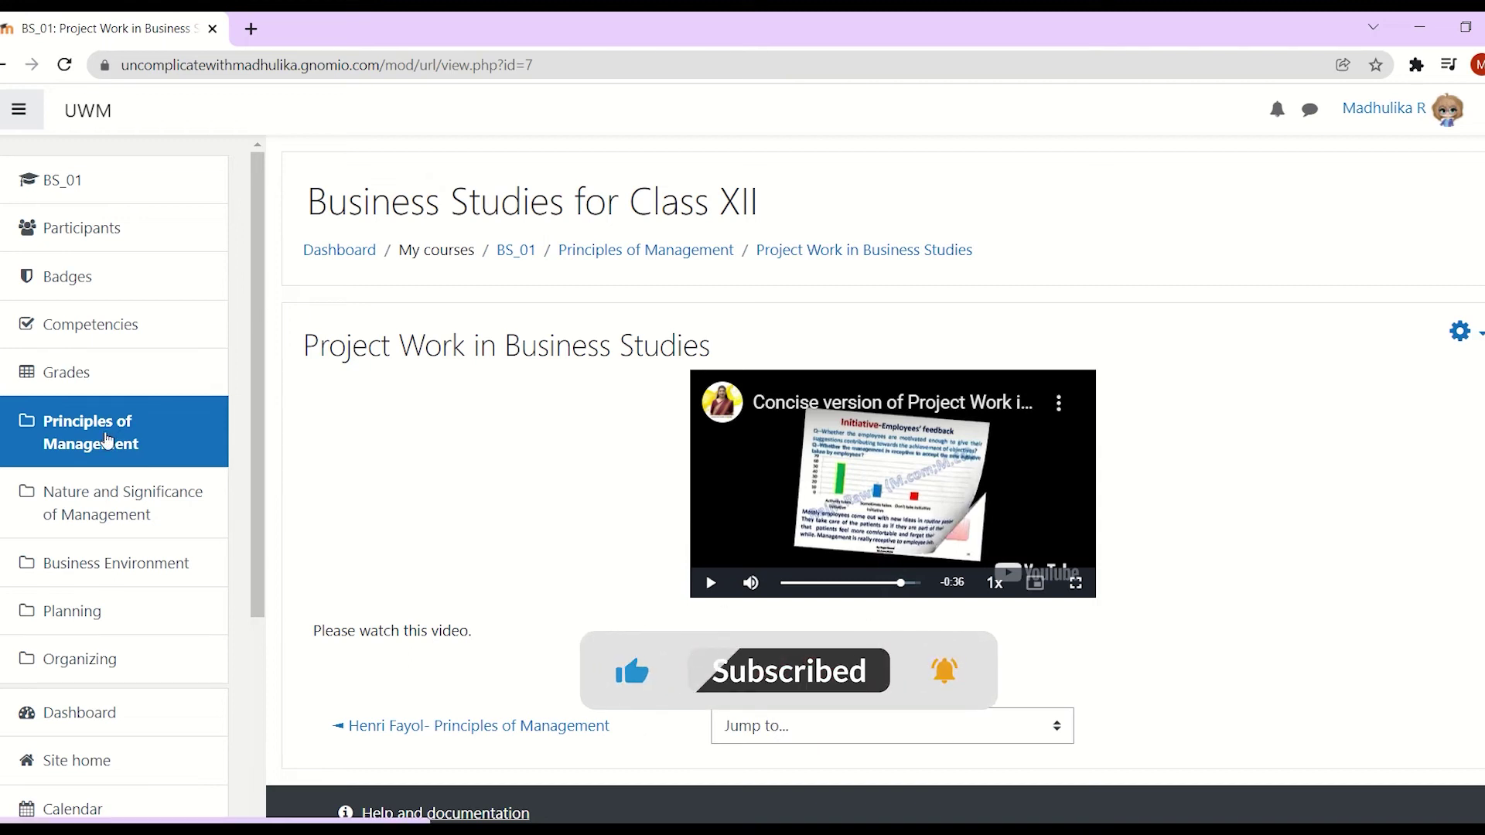
Return to the course and switch role to Student
{"action": "left_click", "coordinate": [107, 439]}
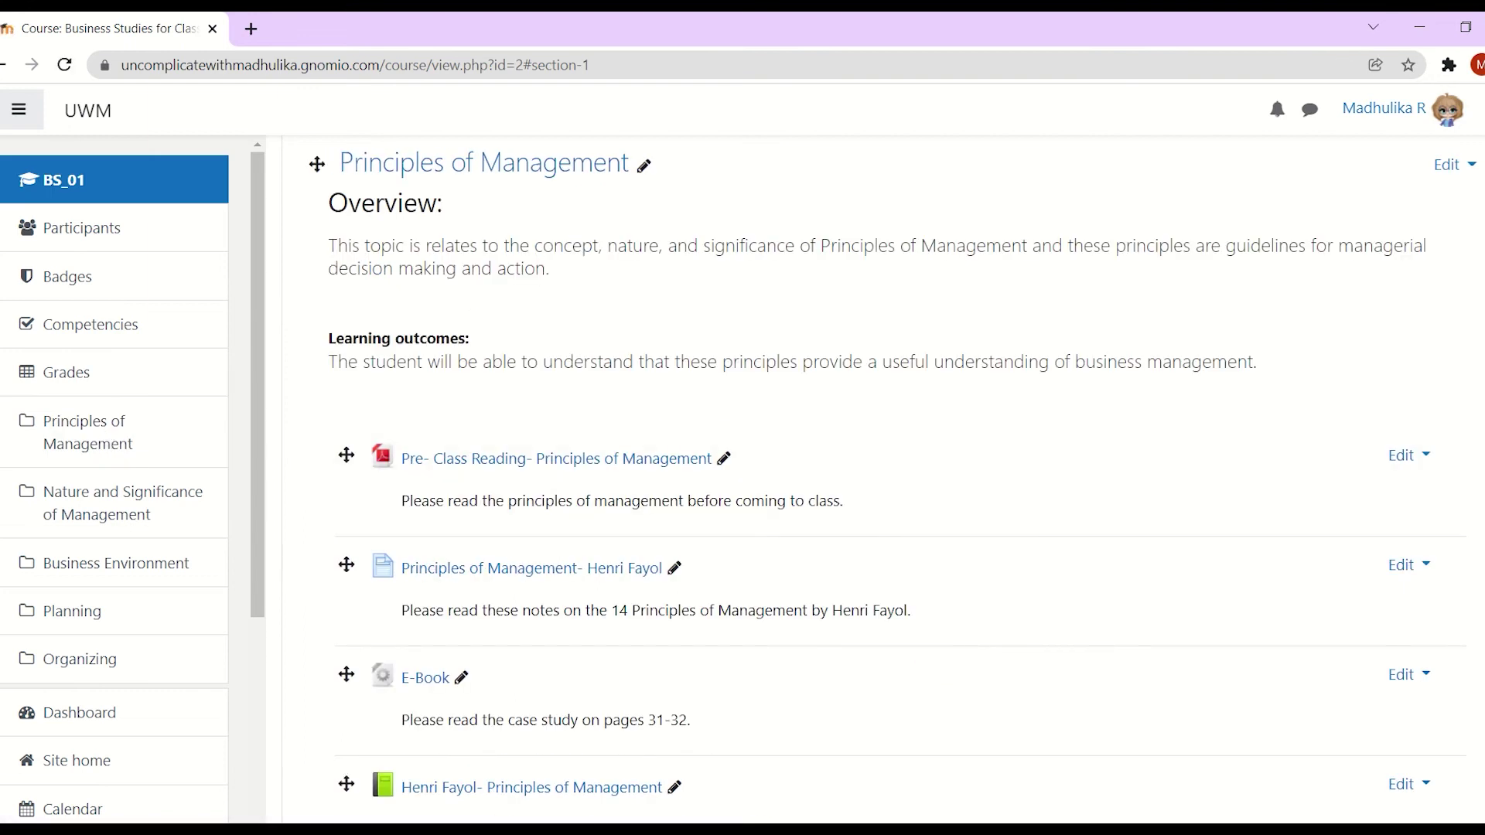
{"action": "left_click", "coordinate": [1404, 112]}
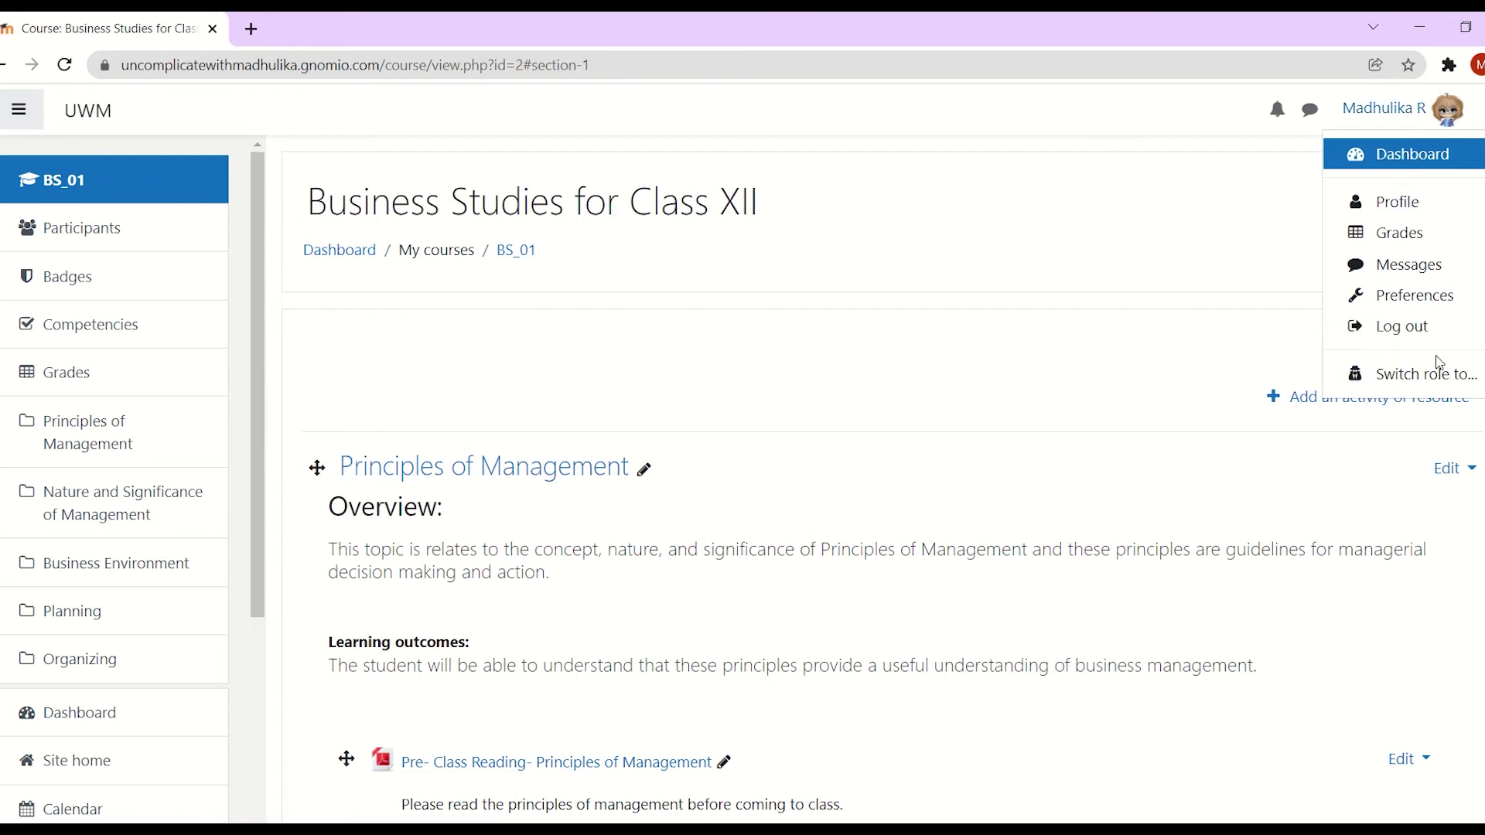
{"action": "left_click", "coordinate": [1432, 375]}
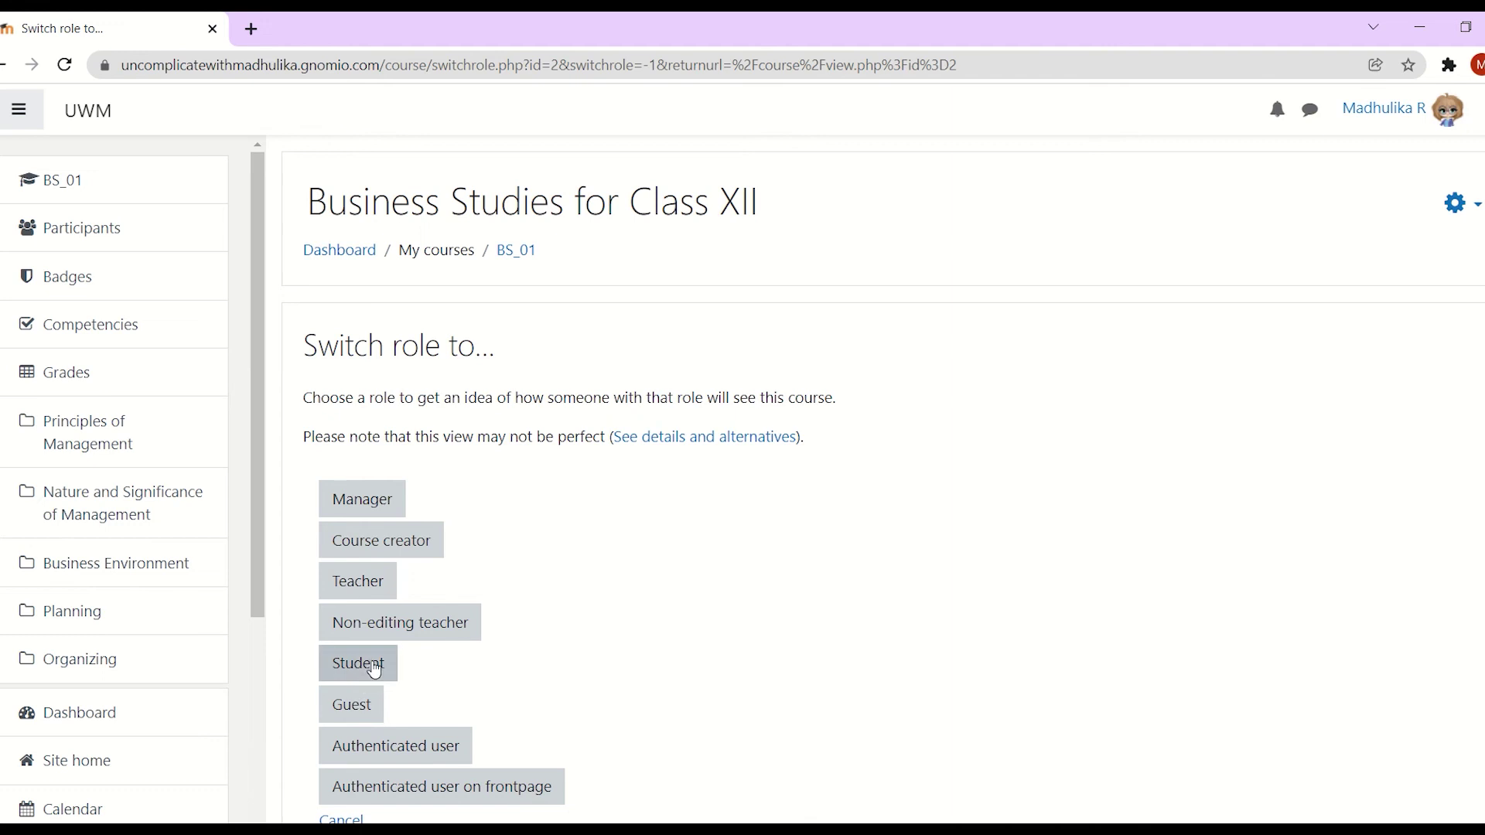
{"action": "left_click", "coordinate": [375, 672]}
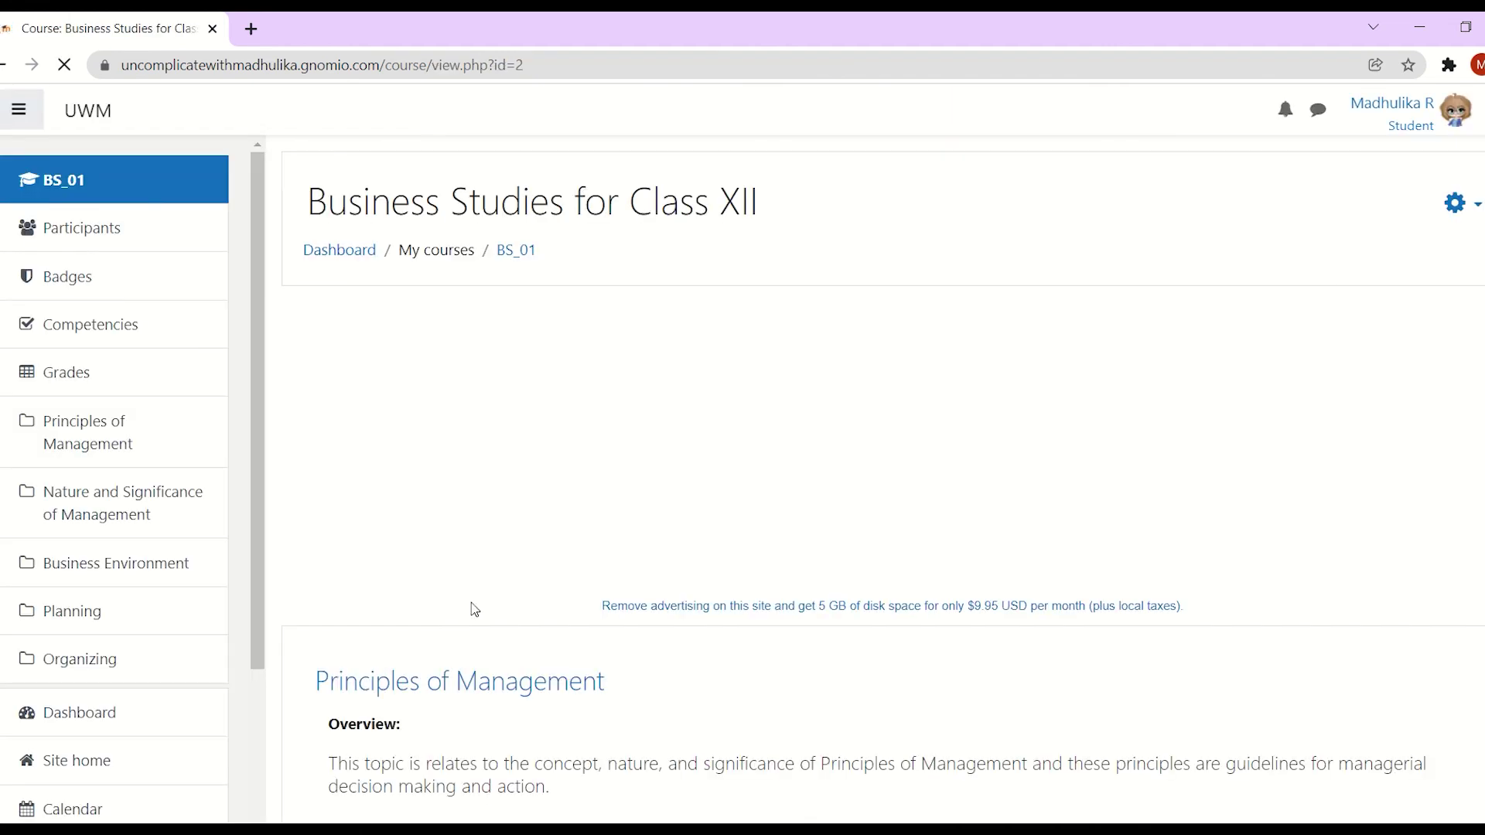
Open Project Work in Business Studies from the course page as a student
{"action": "scroll", "coordinate": [882, 479], "scroll_direction": "down", "scroll_amount": 10}
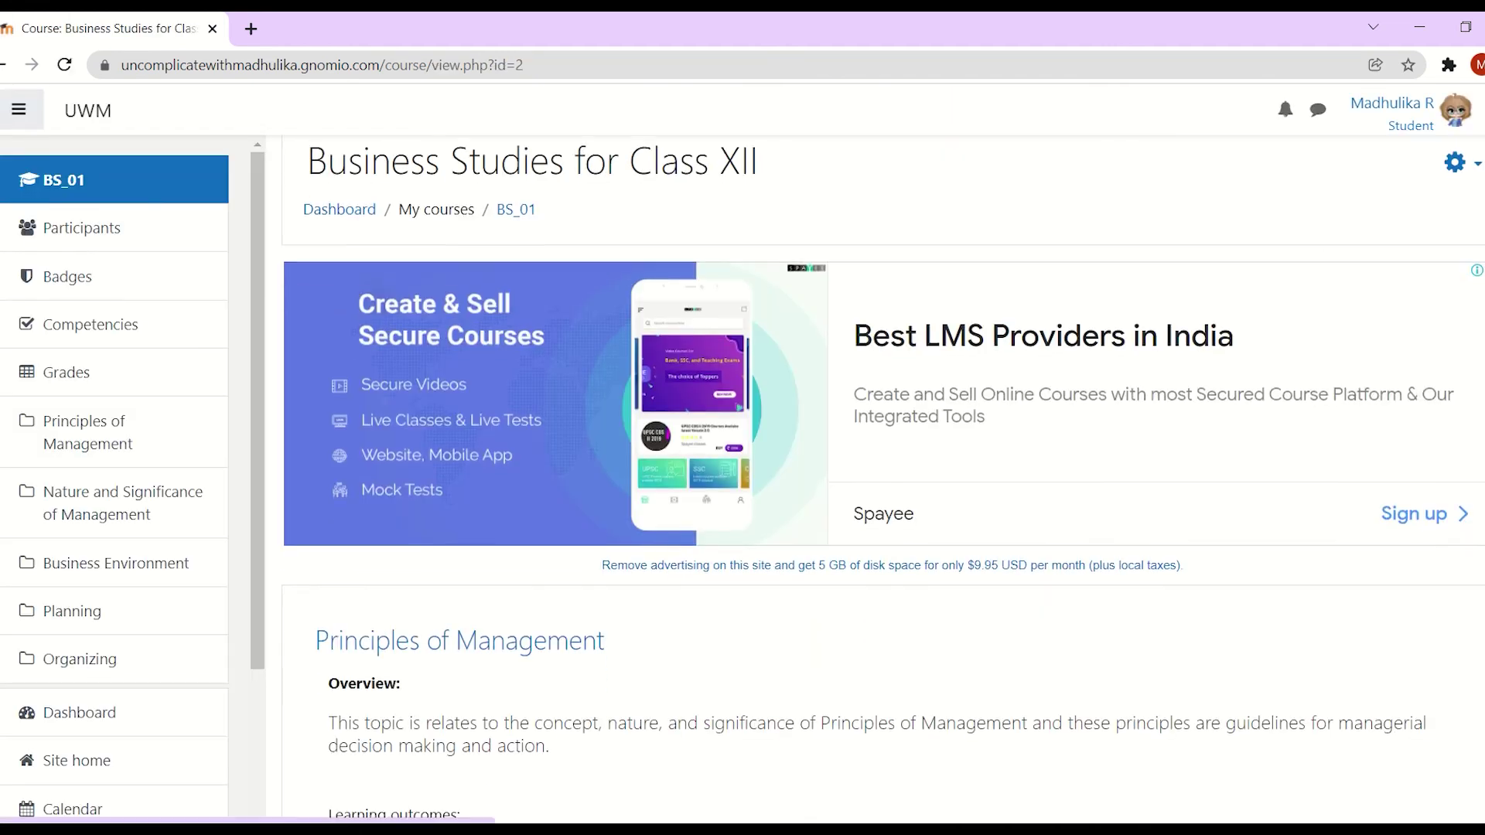
{"action": "scroll", "coordinate": [882, 480], "scroll_direction": "down", "scroll_amount": 4}
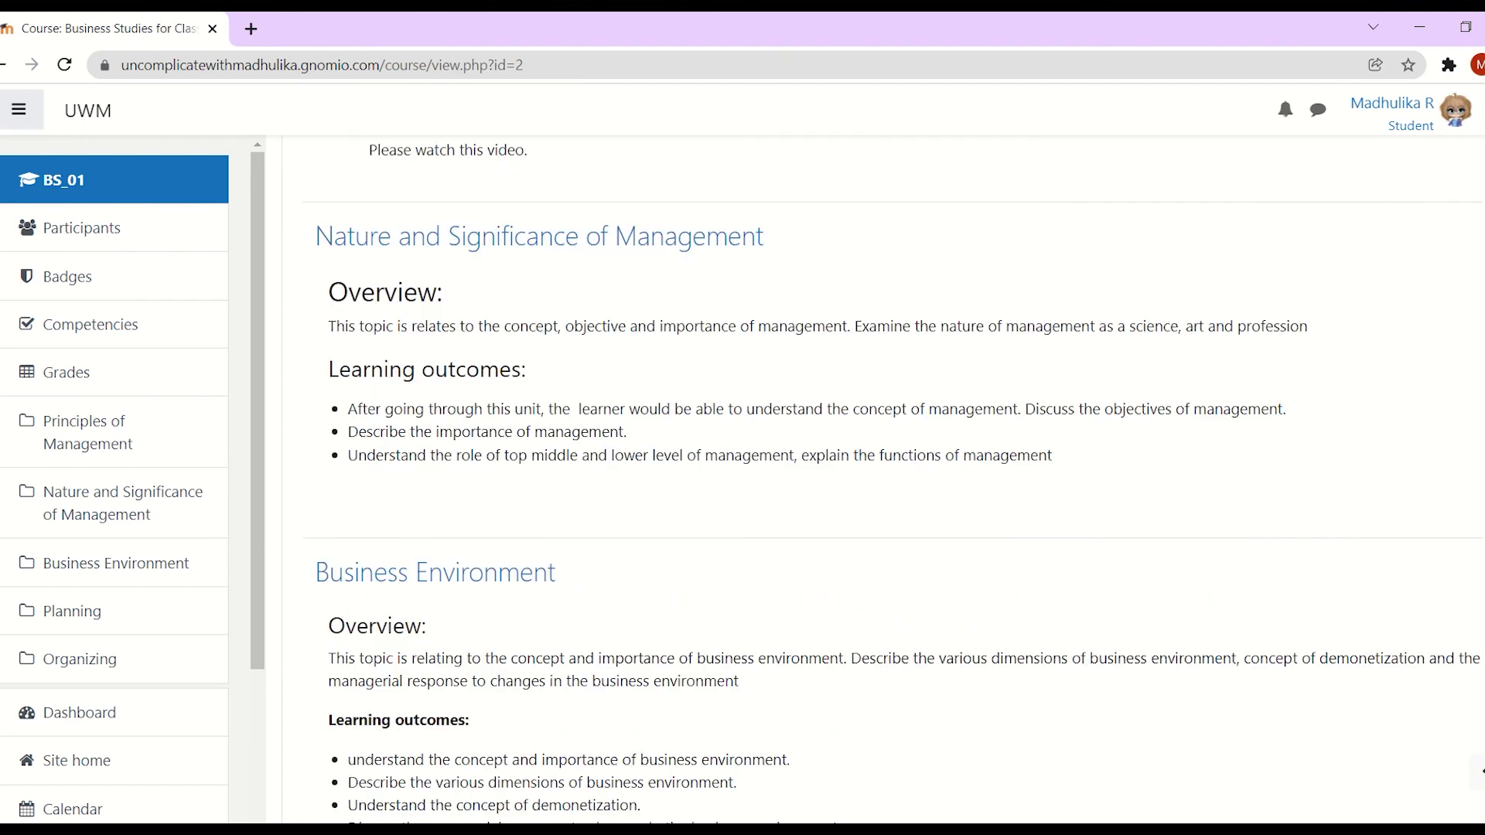
{"action": "scroll", "coordinate": [881, 254], "scroll_direction": "up", "scroll_amount": 4}
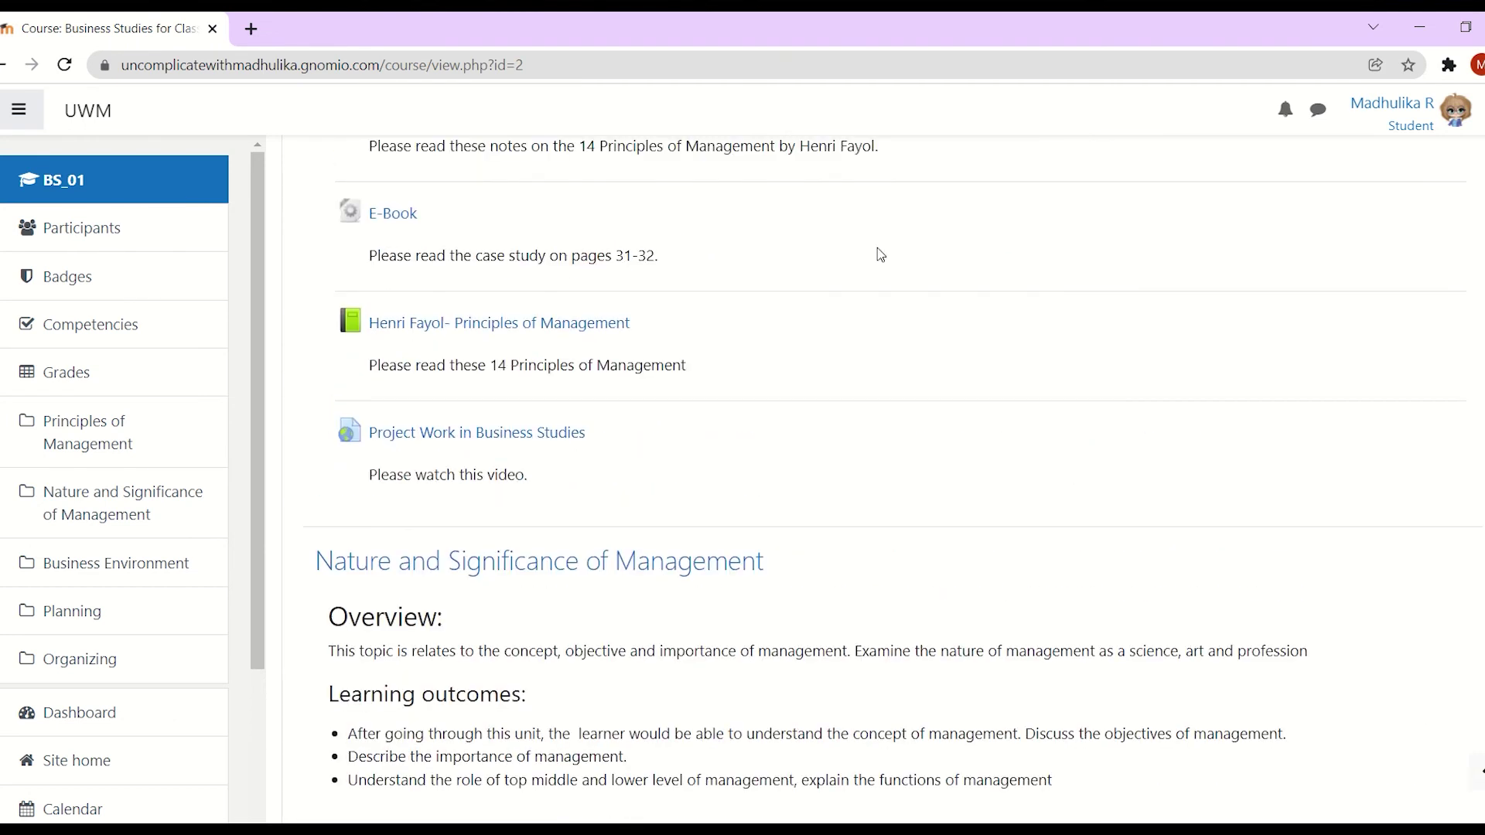
{"action": "left_click", "coordinate": [499, 443]}
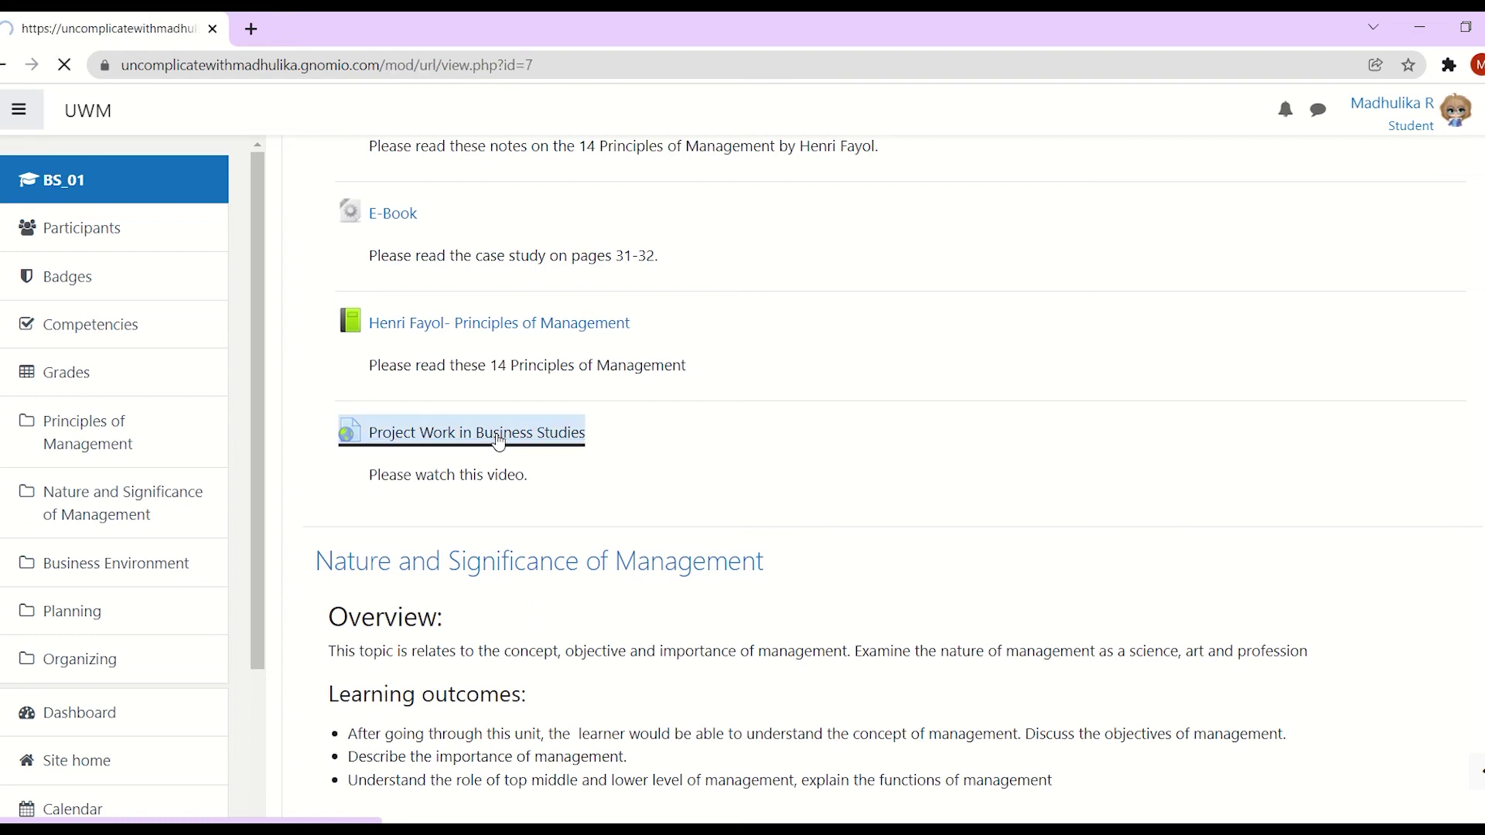